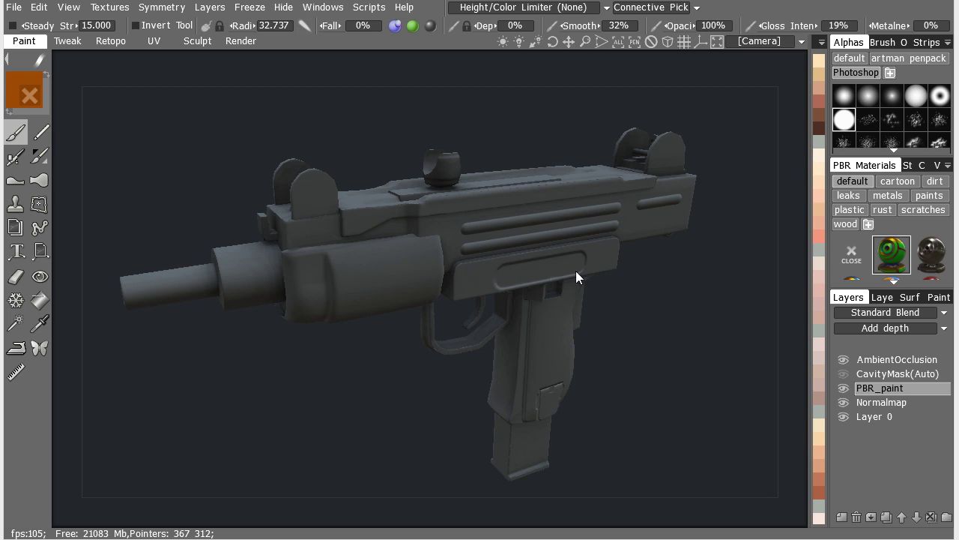
Examine the untextured gun model from the front, top and both sides.
mouse_move(710, 244)
left_mouse_down("alt")
mouse_move(663, 294)
mouse_move(637, 290)
left_mouse_up("alt")
left_click_drag(519, 263, 604, 230, "alt")
mouse_move(607, 231)
right_mouse_down()
mouse_move(691, 184)
mouse_move(752, 262)
right_mouse_up()
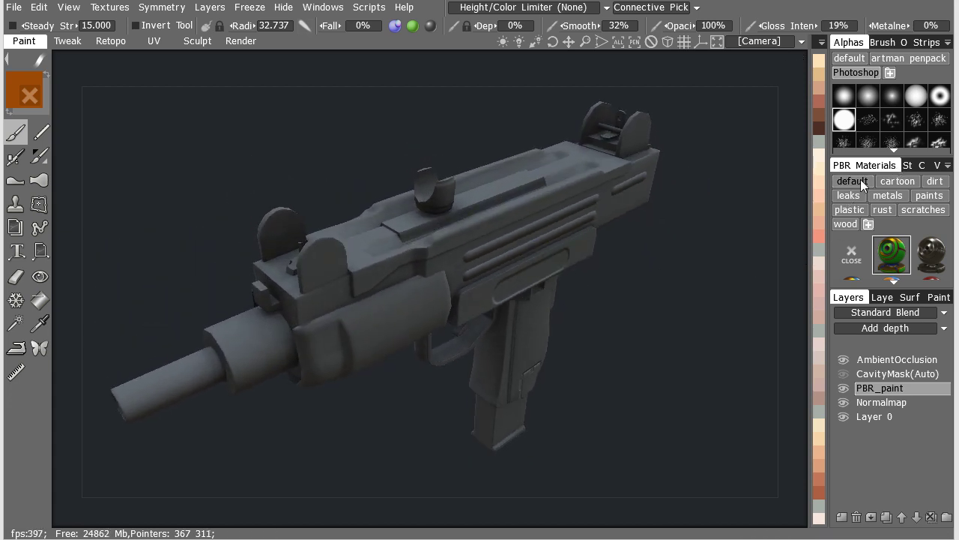
left_click_drag(861, 179, 343, 232, "alt")
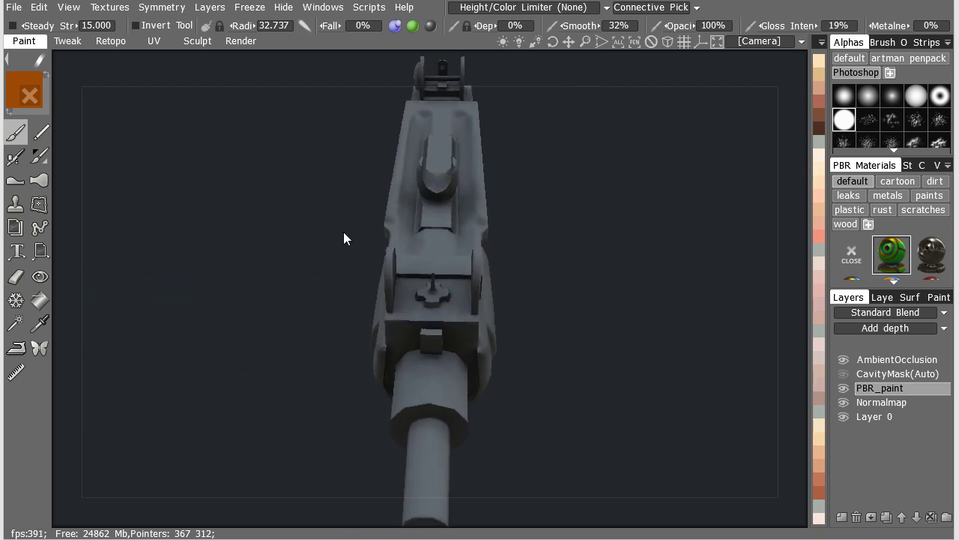
left_click_drag(141, 229, 417, 201, "alt")
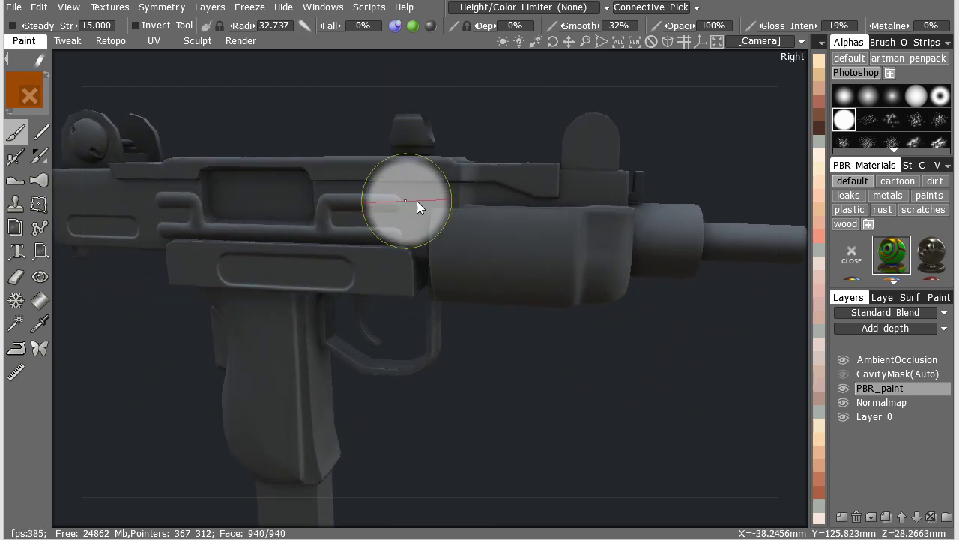
right_click_drag(417, 201, 511, 209)
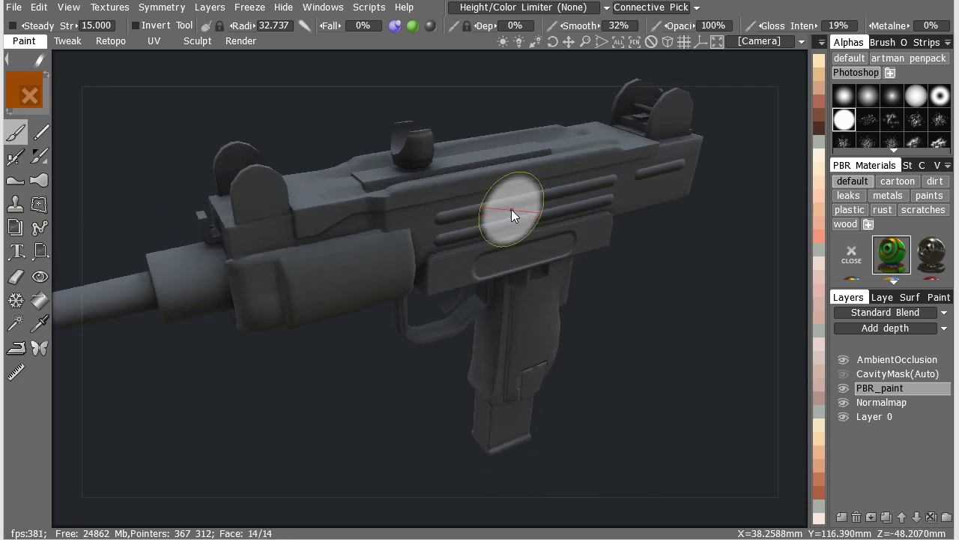
left_click_drag(511, 209, 539, 211, "alt")
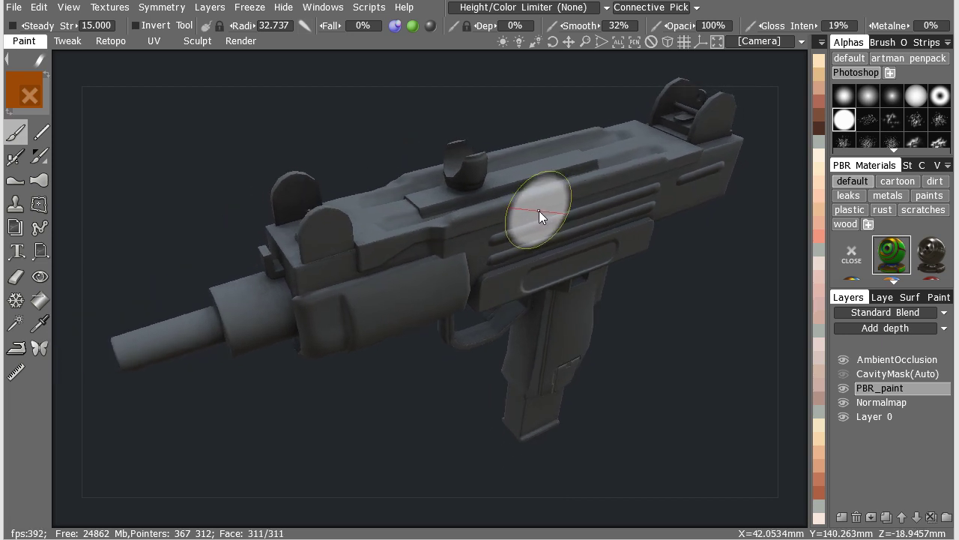
mouse_move(539, 211)
right_mouse_down()
mouse_move(459, 226)
mouse_move(532, 196)
mouse_move(413, 254)
mouse_move(575, 243)
right_mouse_up()
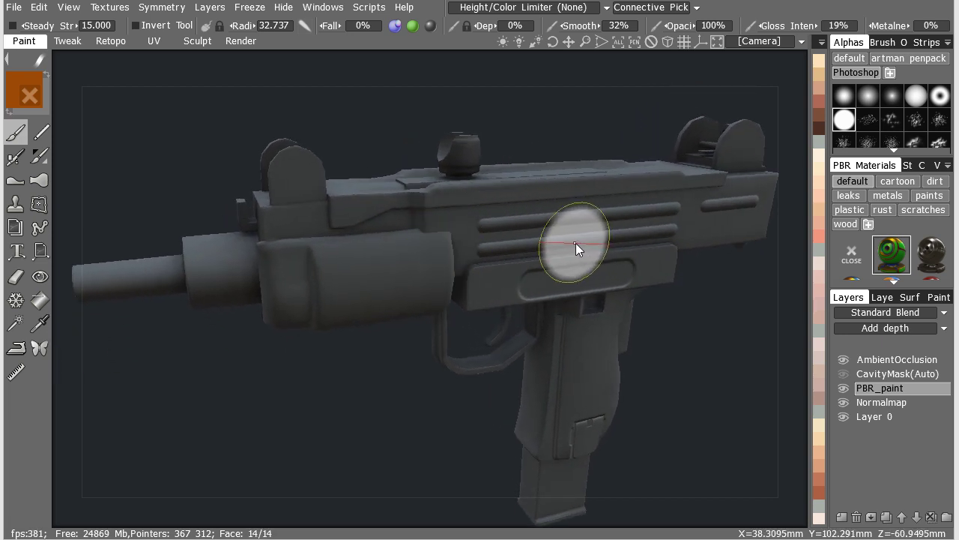
Display the wireframe over the gun to inspect its low-poly mesh, and turn the wireframe off again.
key("w")
left_click_drag(491, 176, 342, 223, "alt")
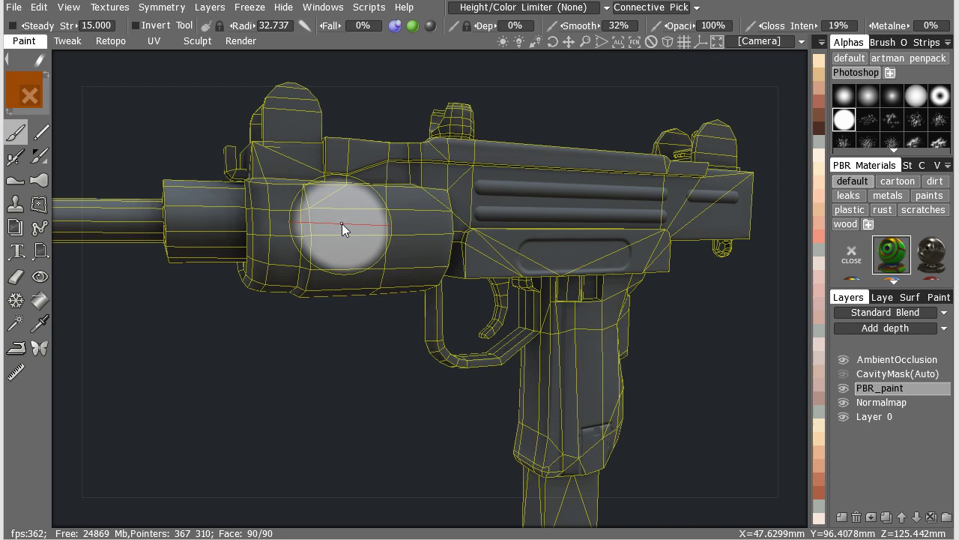
mouse_move(342, 224)
right_mouse_down()
mouse_move(562, 230)
mouse_move(560, 252)
mouse_move(546, 167)
mouse_move(443, 253)
mouse_move(705, 327)
mouse_move(656, 390)
right_mouse_up()
key("w")
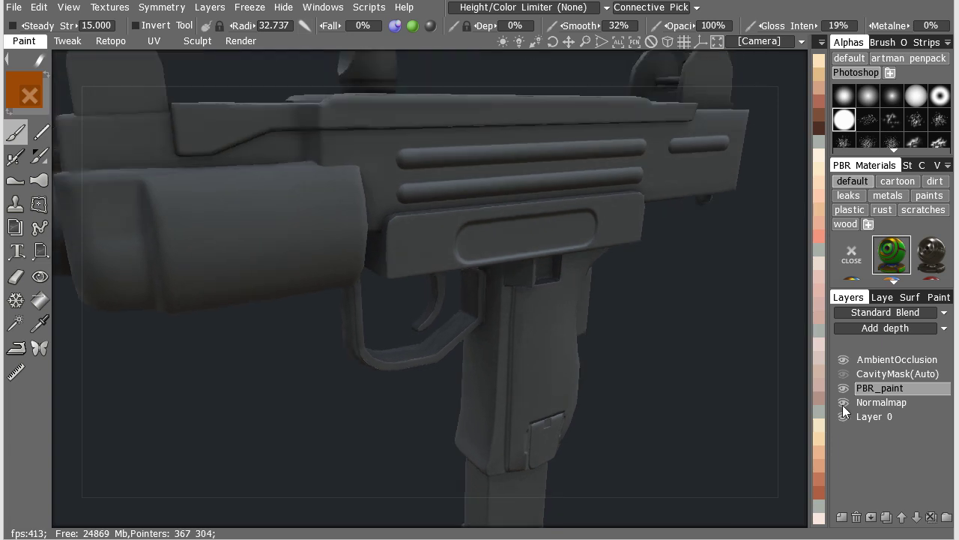
Hide the Normalmap layer to compare the gun without its surface detail, and show the layer again.
left_click(843, 403)
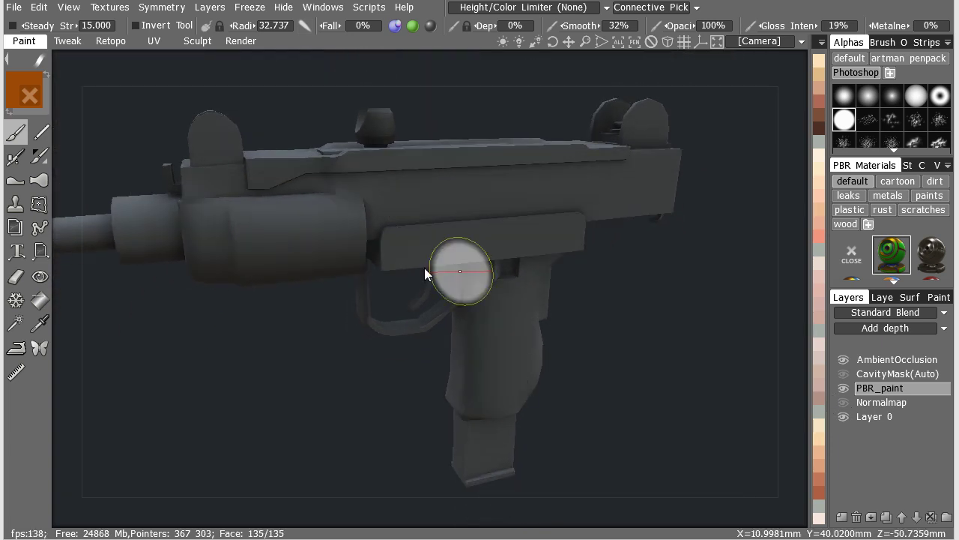
left_click(843, 403)
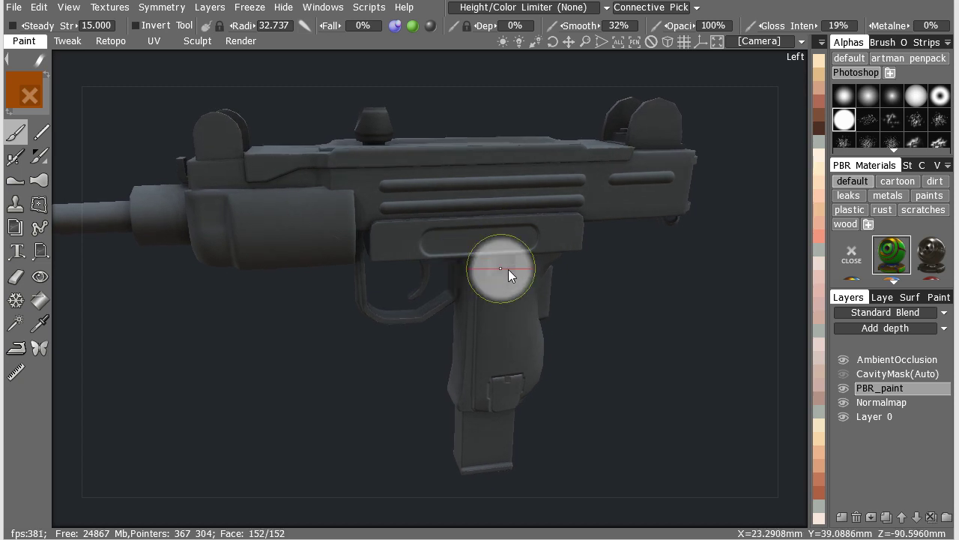
left_click_drag(589, 283, 644, 314)
left_click_drag(650, 241, 730, 285)
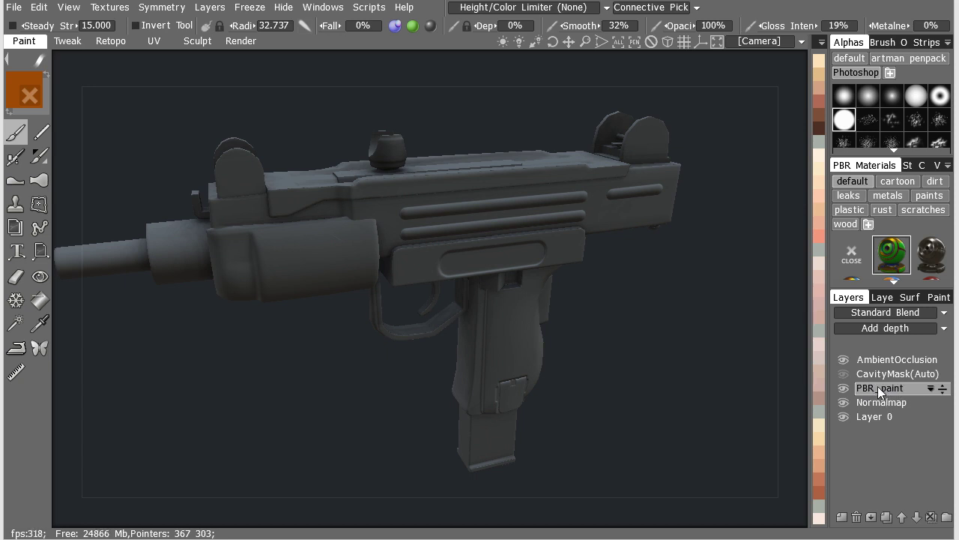
Try the dark glossy default PBR material on the gun's left side and grip, and undo the strokes.
left_click_drag(642, 381, 272, 191)
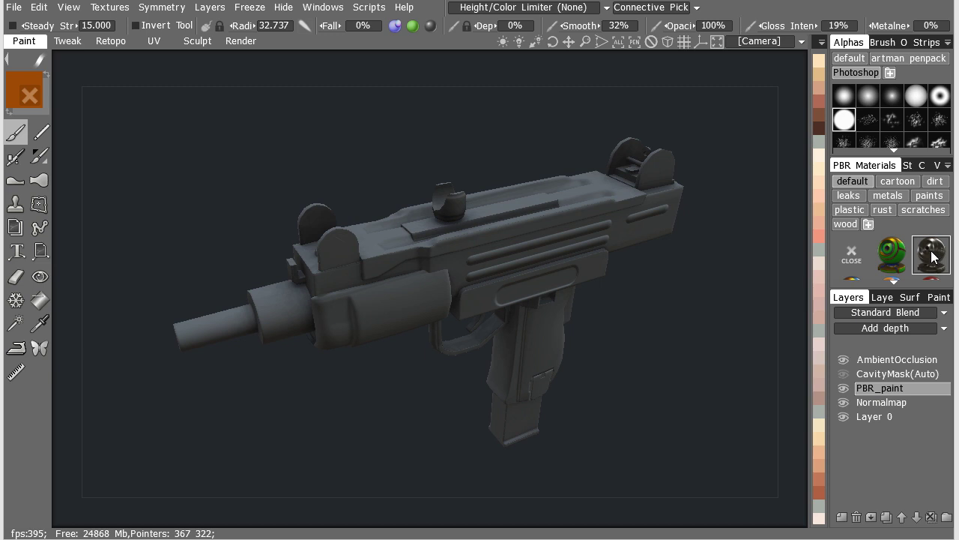
mouse_move(932, 256)
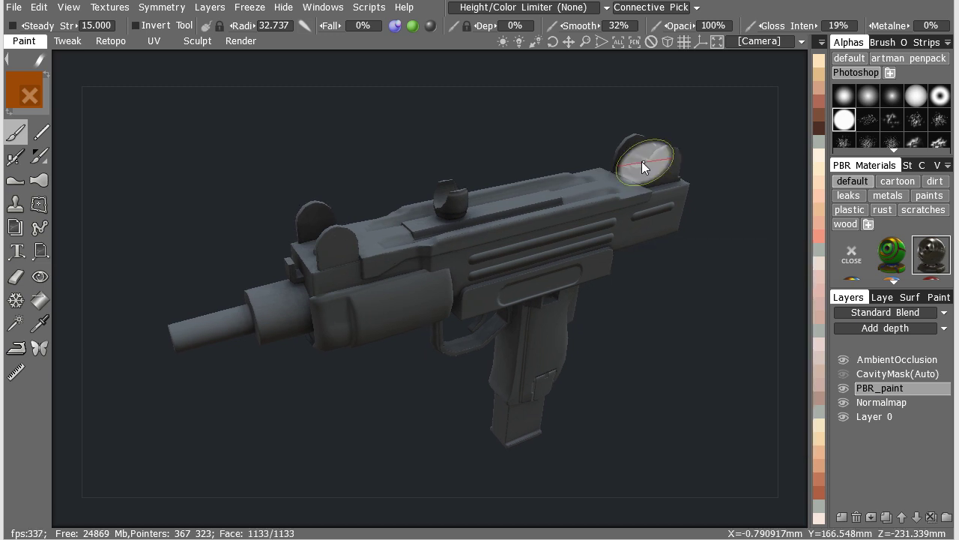
mouse_move(589, 213)
left_mouse_down()
mouse_move(455, 218)
mouse_move(527, 242)
mouse_move(377, 281)
mouse_move(503, 305)
mouse_move(495, 320)
mouse_move(486, 309)
left_mouse_up()
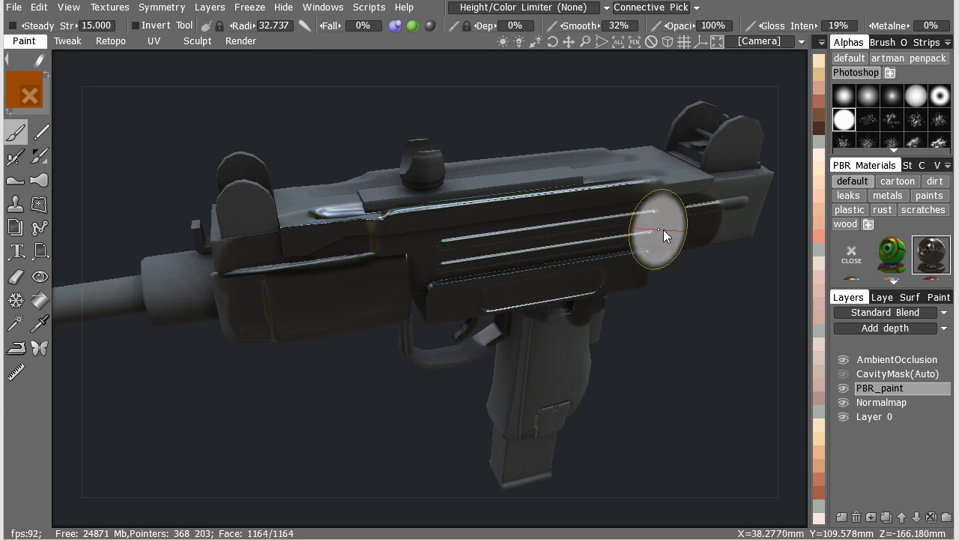
left_click_drag(663, 229, 592, 197, "alt")
mouse_move(569, 251)
left_mouse_down()
mouse_move(536, 415)
mouse_move(588, 233)
left_mouse_up()
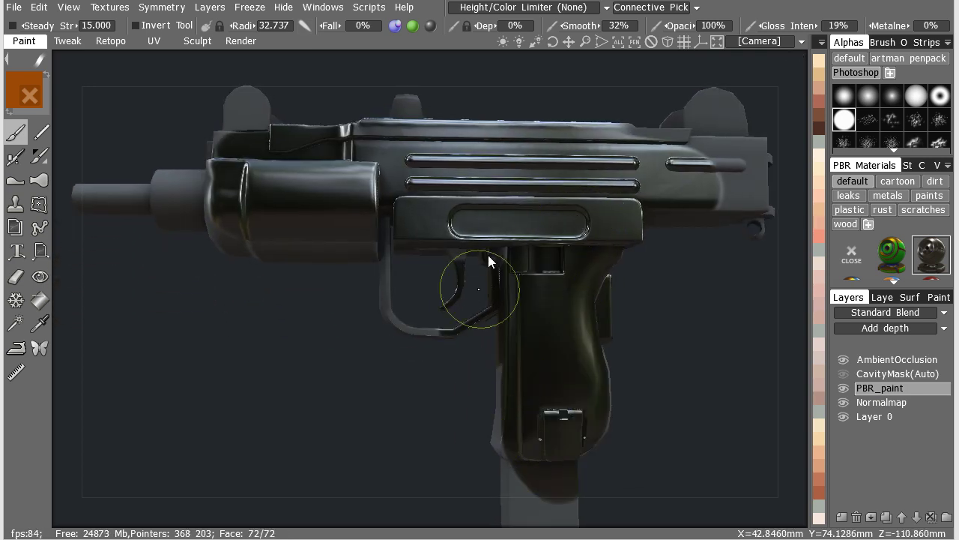
left_click_drag(646, 128, 520, 208, "alt")
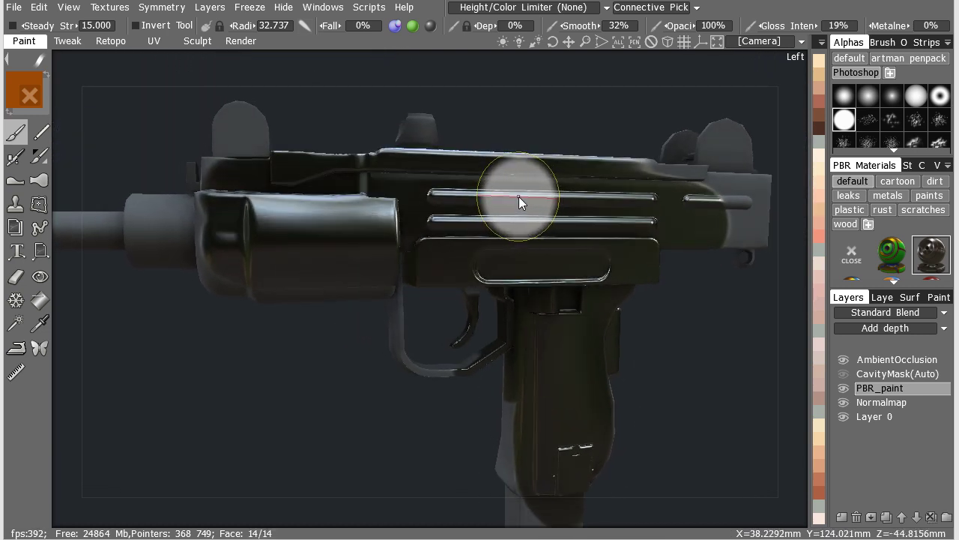
key("ctrl+z")
key("ctrl+z")
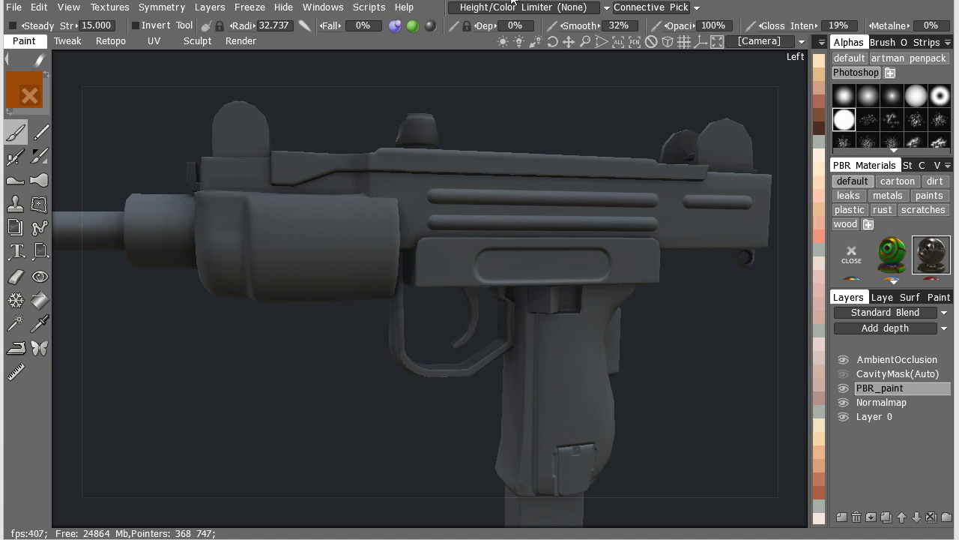
Look through the list of PBR material folders and choose the default folder.
left_click(949, 166)
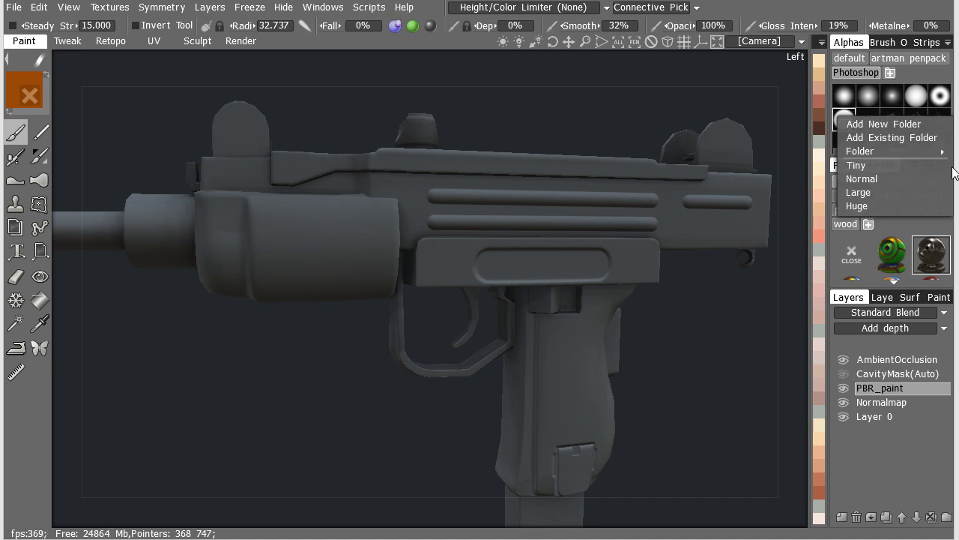
mouse_move(882, 149)
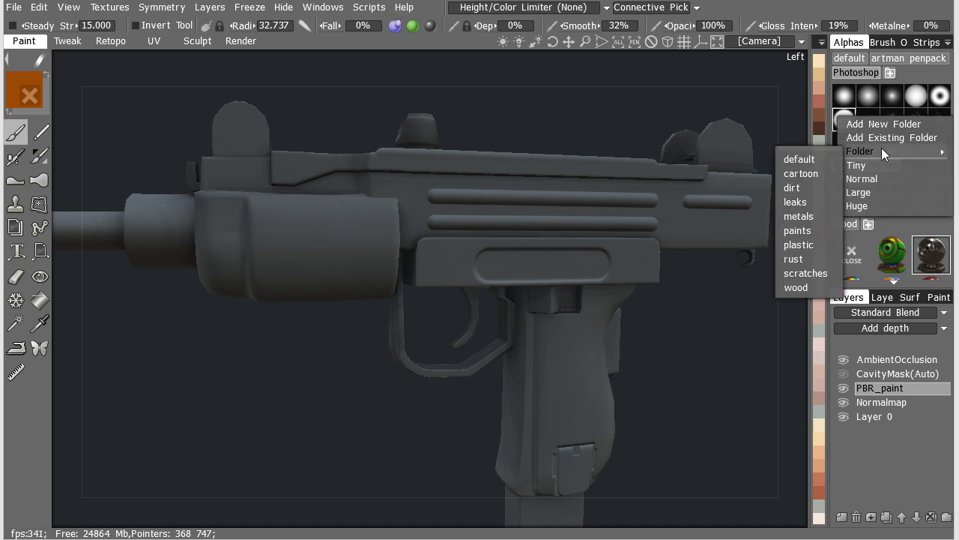
left_click(809, 159)
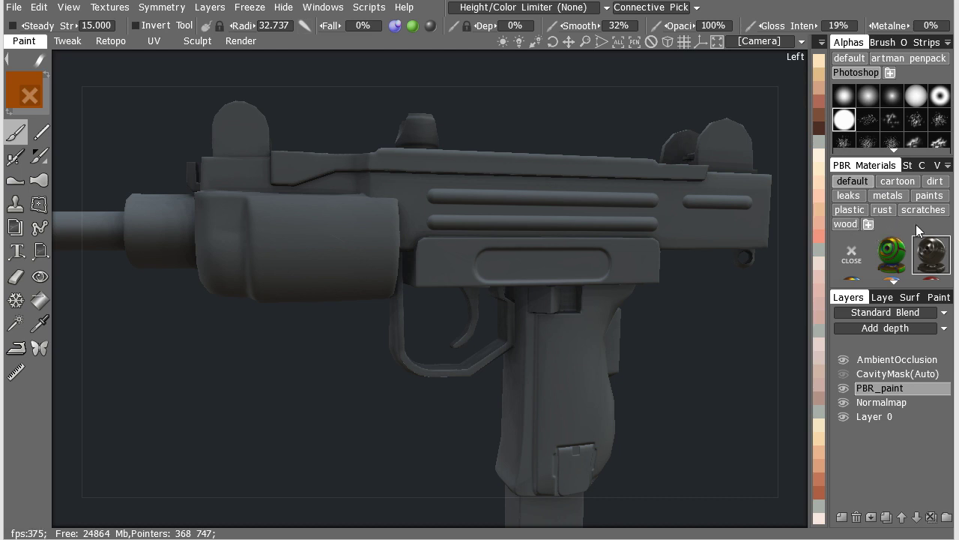
Try the dark red default PBR material on the gun's body, handguard, grip and barrel.
scroll(900, 262, "down", 1)
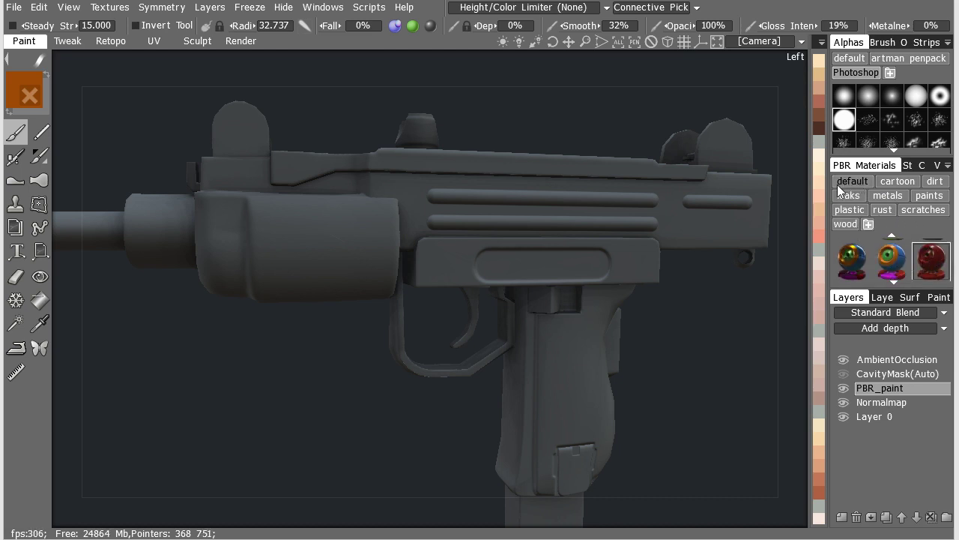
mouse_move(652, 123)
left_mouse_down("alt")
mouse_move(675, 166)
mouse_move(671, 192)
mouse_move(343, 243)
mouse_move(457, 271)
mouse_move(572, 272)
mouse_move(210, 295)
left_mouse_up("alt")
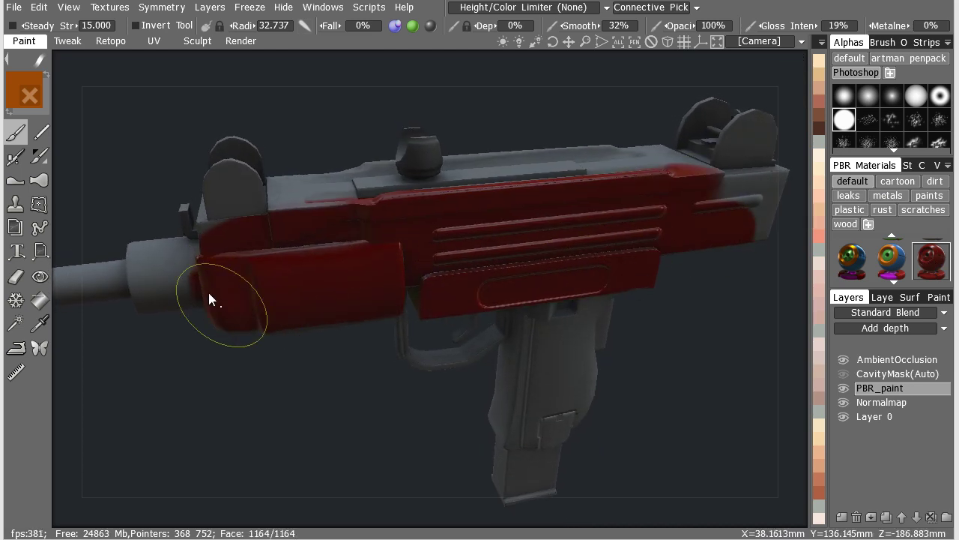
mouse_move(210, 295)
right_mouse_down()
mouse_move(567, 207)
mouse_move(531, 368)
right_mouse_up()
mouse_move(531, 368)
left_mouse_down()
mouse_move(527, 216)
mouse_move(561, 361)
mouse_move(574, 281)
left_mouse_up()
left_click_drag(597, 205, 574, 183, "alt")
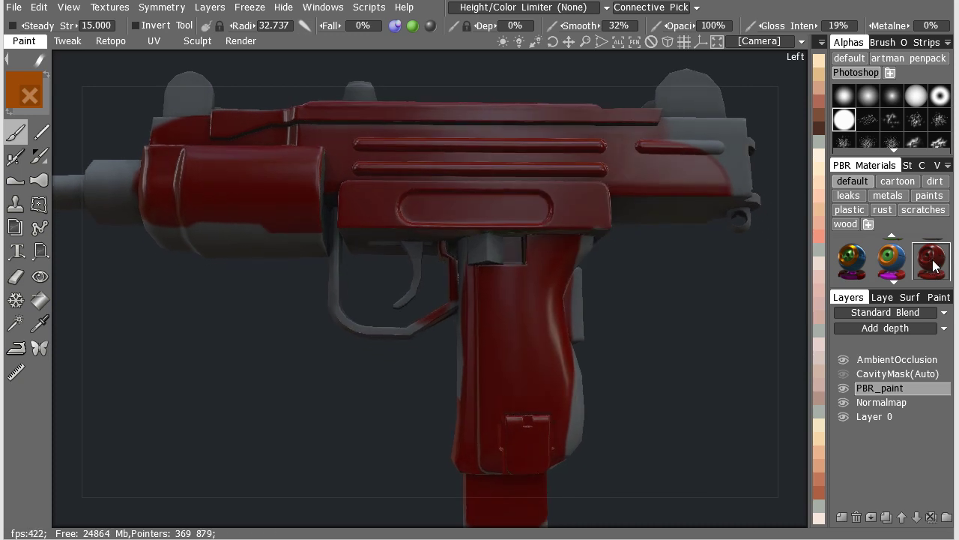
mouse_move(934, 265)
right_click_drag(614, 225, 554, 221)
mouse_move(383, 218)
left_mouse_down()
mouse_move(147, 226)
mouse_move(307, 210)
mouse_move(173, 178)
mouse_move(142, 225)
left_mouse_up()
left_click_drag(292, 162, 327, 141, "alt")
right_click_drag(327, 141, 392, 160)
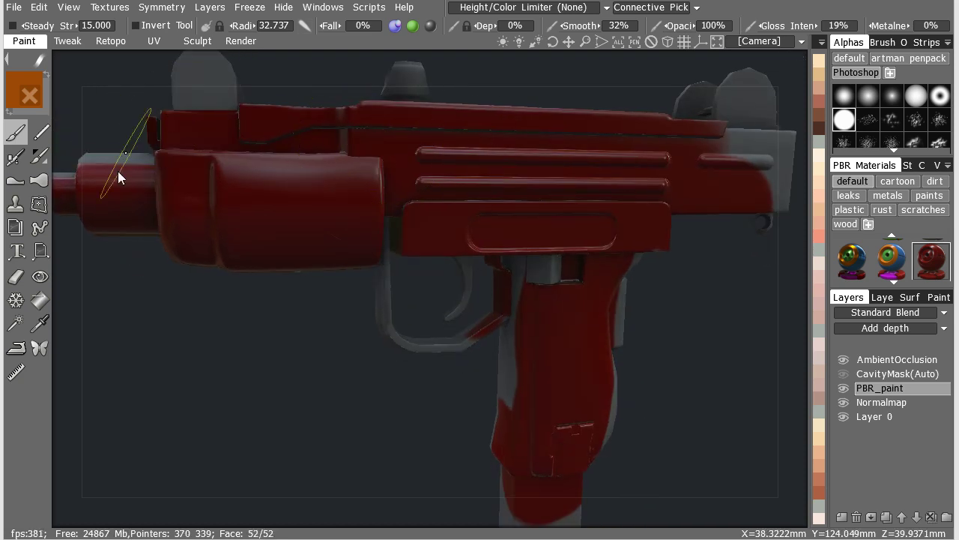
right_click_drag(118, 175, 626, 153)
mouse_move(625, 153)
left_mouse_down("alt")
mouse_move(592, 154)
mouse_move(630, 146)
left_mouse_up("alt")
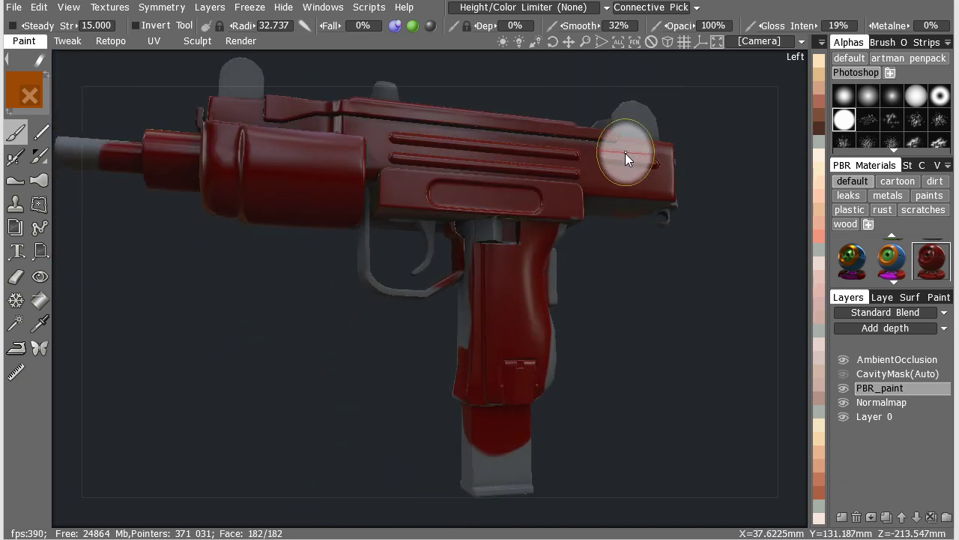
Undo all the red paint strokes on the gun.
key("ctrl+z")
key("ctrl+z")
key("ctrl+z")
key("ctrl+z")
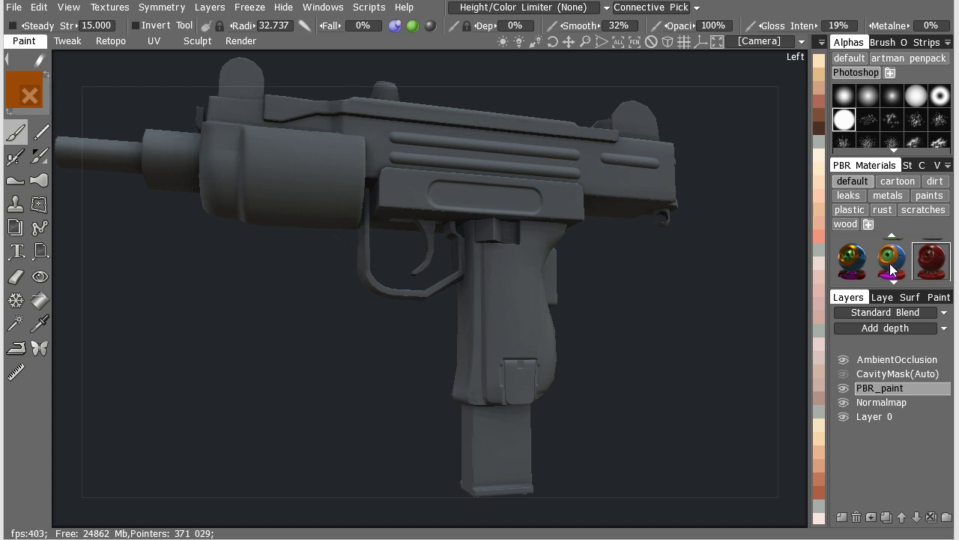
Paint the gun's left side and grip with the orange camouflage material cartoon_2 from the cartoon folder, at 22% depth.
left_click(900, 181)
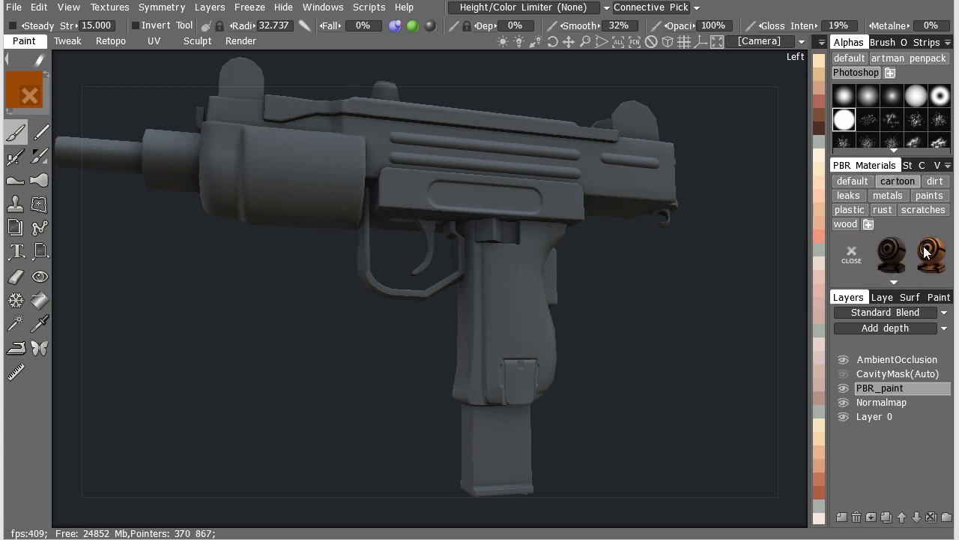
left_click(929, 247)
scroll(531, 203, "up", 5)
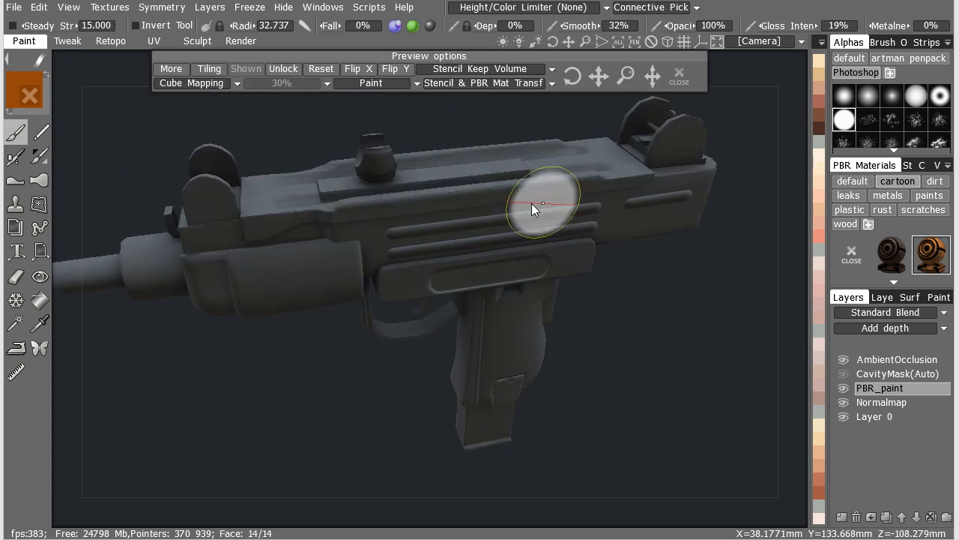
mouse_move(654, 186)
left_mouse_down()
mouse_move(320, 214)
mouse_move(221, 264)
mouse_move(359, 269)
mouse_move(362, 254)
left_mouse_up()
key("KP_4")
mouse_move(614, 222)
left_mouse_down()
mouse_move(292, 269)
mouse_move(195, 297)
left_mouse_up()
mouse_move(587, 287)
left_mouse_down()
mouse_move(405, 412)
mouse_move(505, 409)
mouse_move(404, 450)
mouse_move(482, 324)
mouse_move(528, 403)
mouse_move(497, 484)
mouse_move(518, 296)
mouse_move(471, 349)
left_mouse_up()
Paint the top of the receiver with the cartoon_2 camouflage material, working from the rear sight toward the front.
middle_click_drag(472, 349, 433, 326, "alt")
mouse_move(433, 326)
left_mouse_down()
mouse_move(378, 369)
mouse_move(399, 469)
mouse_move(484, 263)
mouse_move(509, 263)
mouse_move(550, 225)
mouse_move(563, 235)
left_mouse_up()
mouse_move(348, 277)
left_mouse_down()
mouse_move(674, 207)
mouse_move(526, 298)
left_mouse_up()
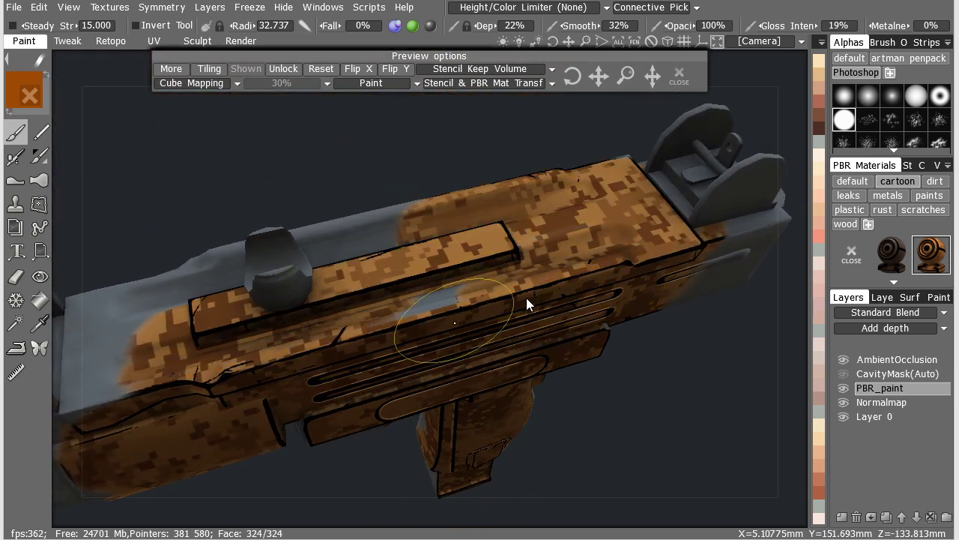
mouse_move(278, 227)
left_mouse_down()
mouse_move(339, 288)
mouse_move(146, 333)
mouse_move(62, 321)
left_mouse_up()
Cover the front sight, handguard, barrel nut and barrel with the cartoon_2 camouflage material.
mouse_move(62, 321)
left_mouse_down("alt")
mouse_move(402, 191)
mouse_move(429, 277)
left_mouse_up("alt")
mouse_move(308, 263)
left_mouse_down()
mouse_move(179, 319)
mouse_move(207, 436)
mouse_move(260, 429)
mouse_move(244, 349)
mouse_move(345, 341)
left_mouse_up()
left_click_drag(225, 343, 150, 378)
left_click_drag(285, 363, 449, 367, "alt")
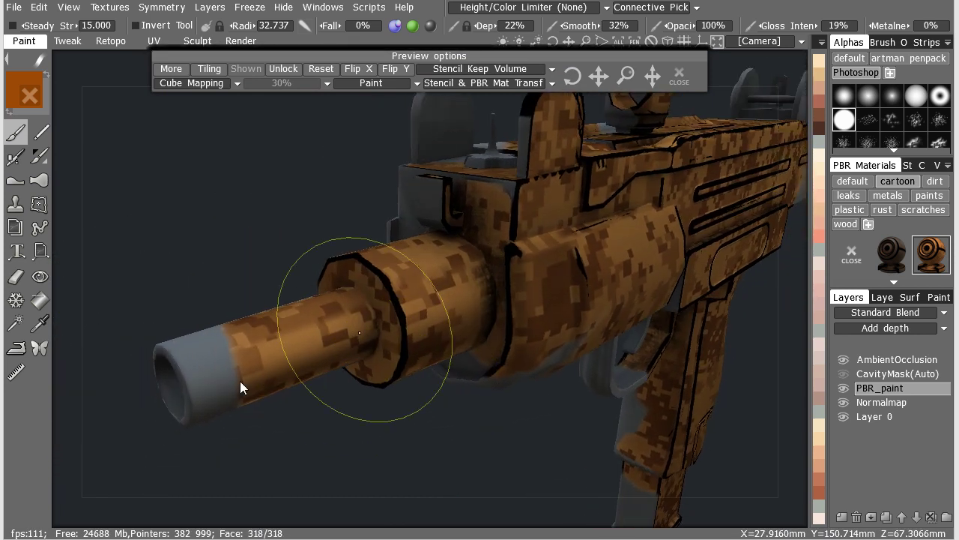
left_click_drag(240, 381, 196, 381)
mouse_move(431, 332)
left_mouse_down("alt")
mouse_move(377, 230)
mouse_move(561, 278)
mouse_move(527, 260)
mouse_move(508, 298)
mouse_move(417, 246)
mouse_move(395, 208)
mouse_move(400, 155)
mouse_move(237, 210)
mouse_move(409, 298)
mouse_move(305, 347)
mouse_move(437, 188)
mouse_move(379, 238)
mouse_move(370, 262)
mouse_move(326, 240)
mouse_move(360, 245)
mouse_move(225, 257)
mouse_move(370, 263)
mouse_move(652, 226)
mouse_move(508, 330)
mouse_move(436, 271)
mouse_move(481, 247)
left_mouse_up("alt")
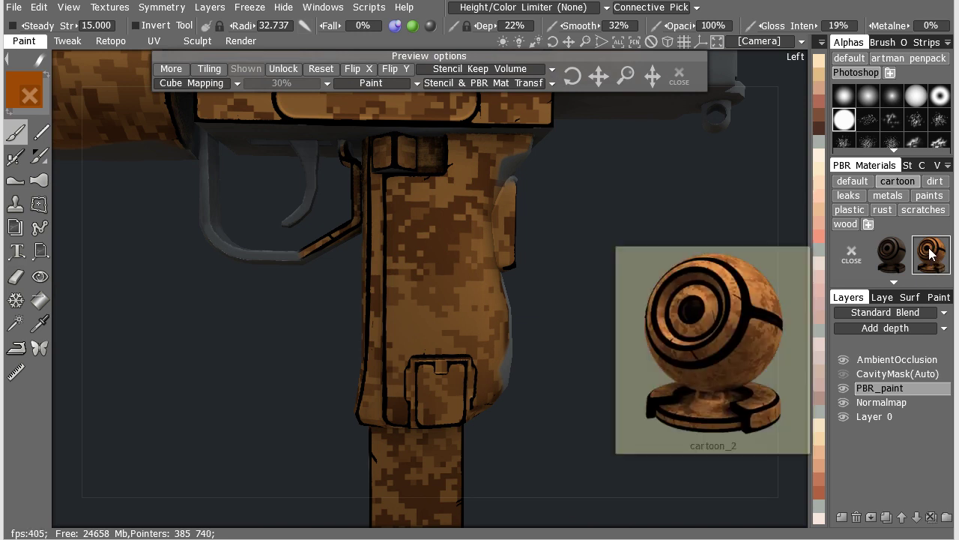
Open cartoon_2 in the PBR Material Editor and examine its layers down to cartoon_borders and its color texture.
right_click(929, 254)
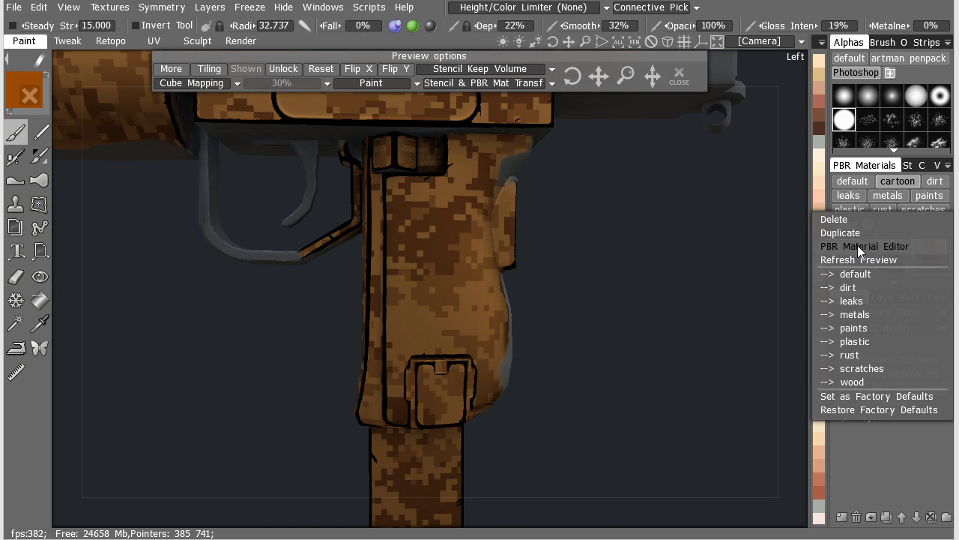
left_click(868, 245)
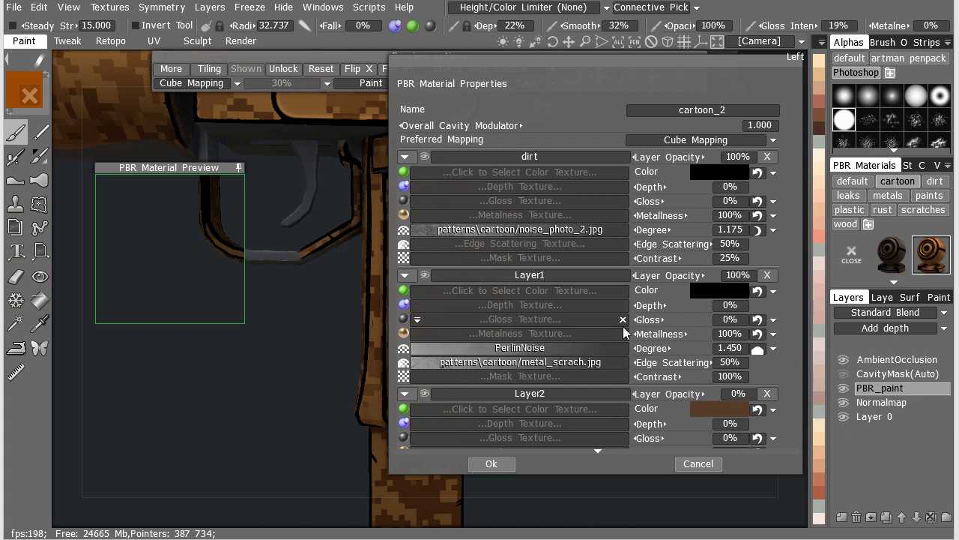
scroll(787, 300, "down", 5)
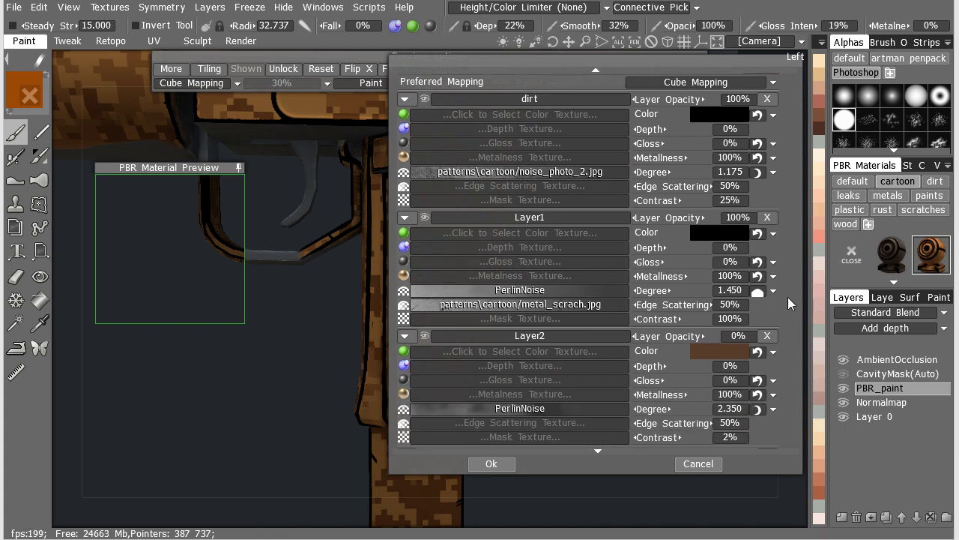
scroll(794, 201, "down", 1)
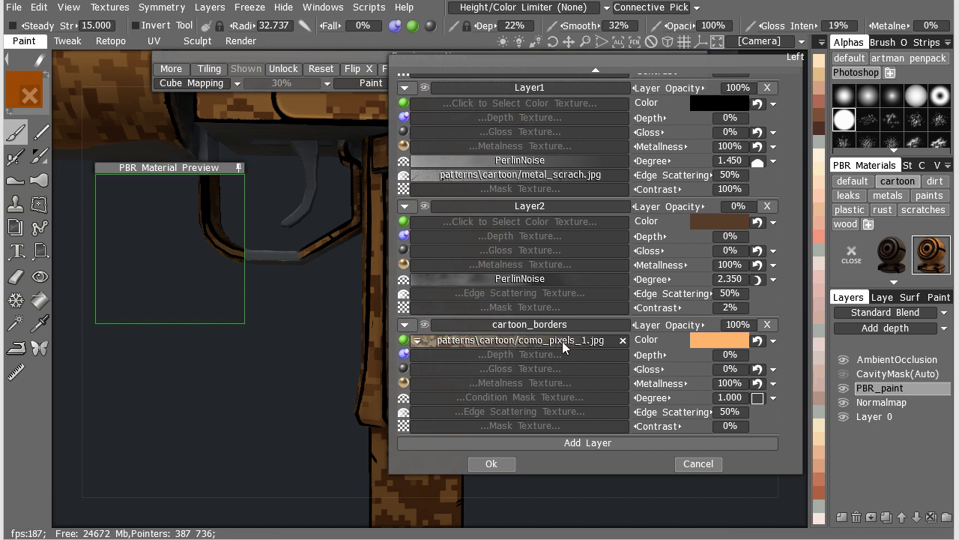
Review the dirt, Layer1 and Layer2 settings of cartoon_2 and leave the material editor without applying changes.
scroll(544, 325, "up", 4)
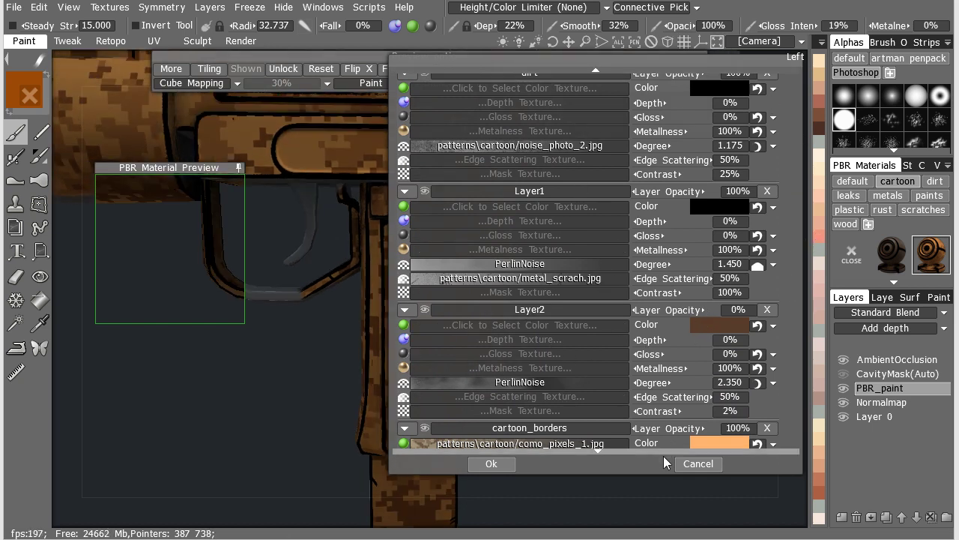
left_click(691, 464)
right_click_drag(732, 387, 644, 307)
left_click_drag(644, 307, 615, 253)
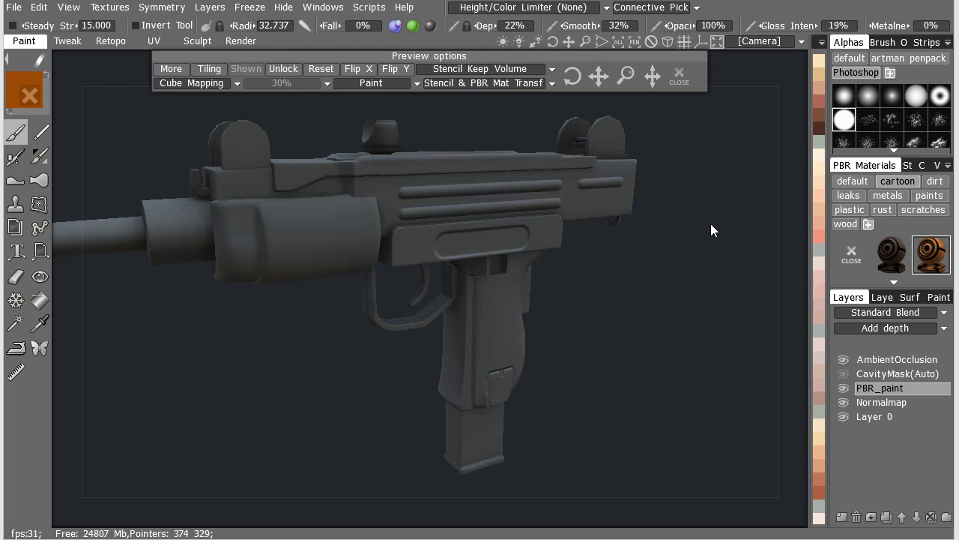
Paint the receiver's left side, grip and magazine with the first material from the dirt folder.
left_click(940, 185)
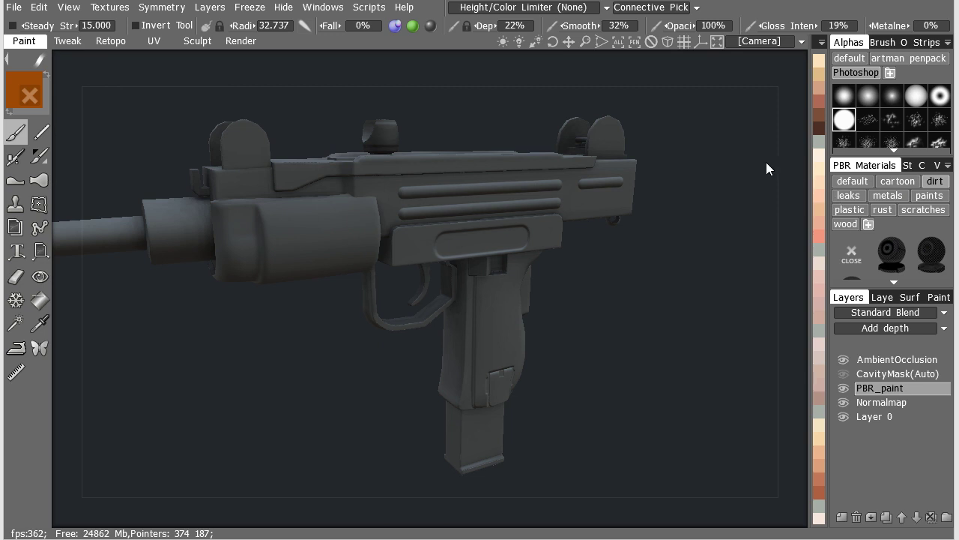
mouse_move(420, 209)
left_mouse_down("alt")
mouse_move(538, 190)
mouse_move(642, 202)
mouse_move(250, 266)
mouse_move(728, 208)
mouse_move(440, 298)
mouse_move(660, 158)
left_mouse_up("alt")
left_click_drag(645, 322, 616, 236)
mouse_move(446, 354)
left_mouse_down()
mouse_move(472, 492)
mouse_move(527, 225)
mouse_move(474, 338)
left_mouse_up()
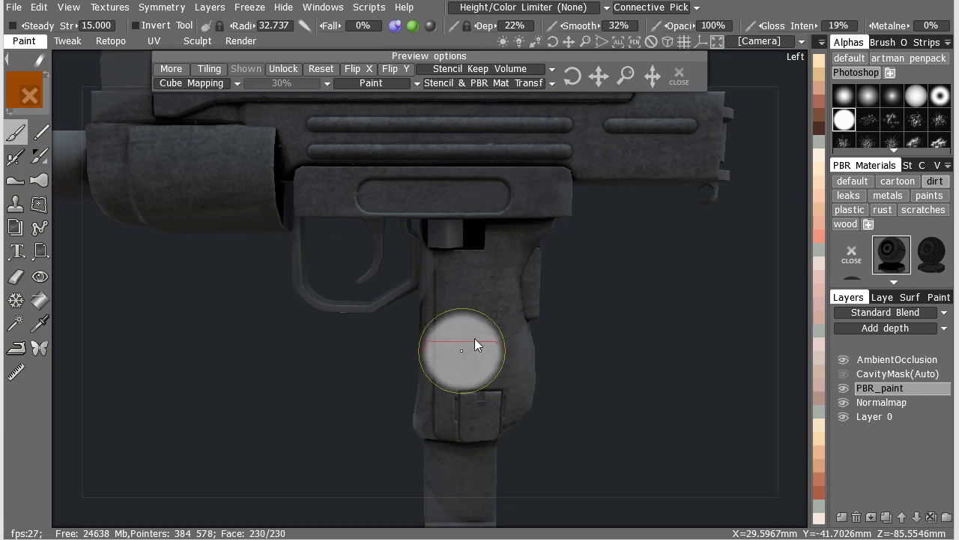
middle_click_drag(666, 397, 653, 301)
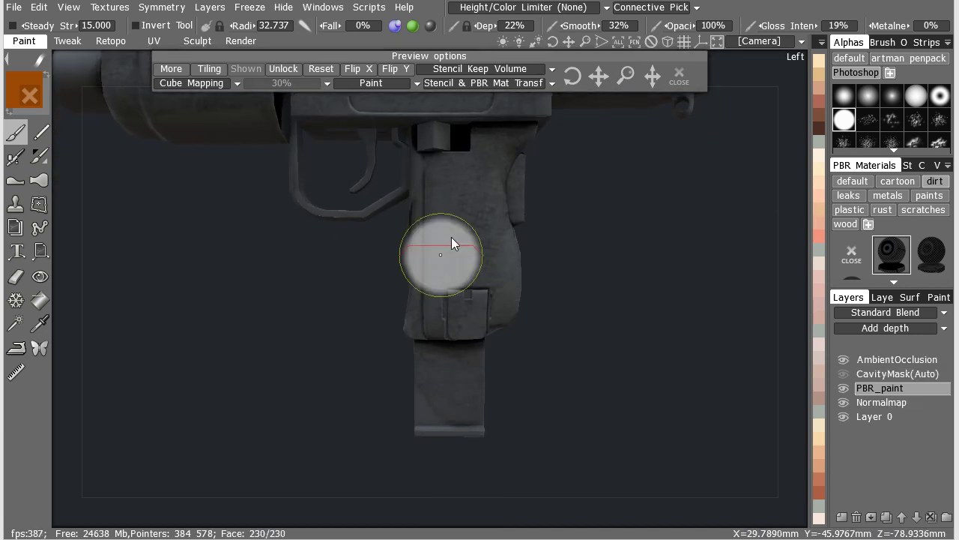
left_click_drag(555, 254, 607, 263)
middle_click_drag(450, 299, 444, 327)
mouse_move(442, 233)
left_mouse_down()
mouse_move(407, 336)
mouse_move(447, 326)
mouse_move(441, 480)
left_mouse_up()
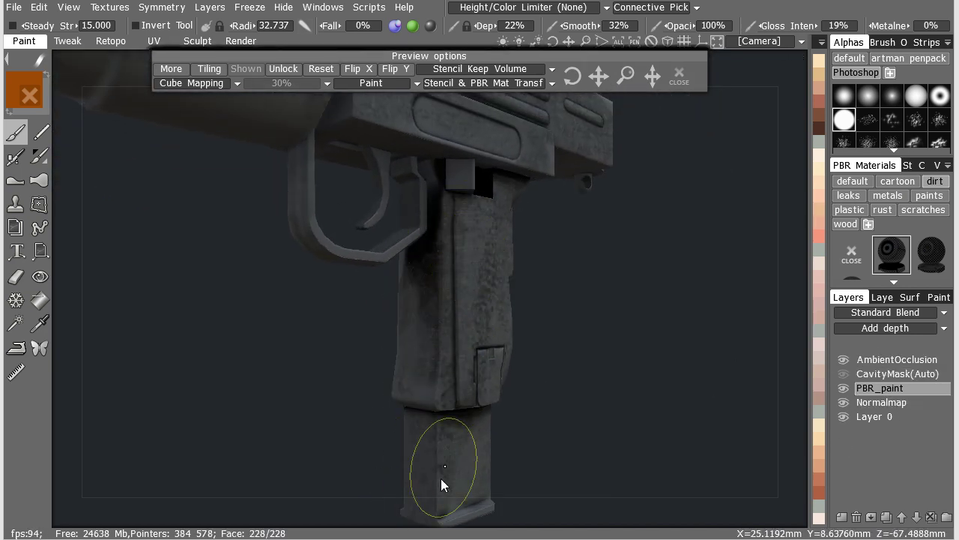
Extend the first dirt material over the handguard, barrel and receiver top, and undo all the dirt strokes.
left_click_drag(333, 201, 248, 239)
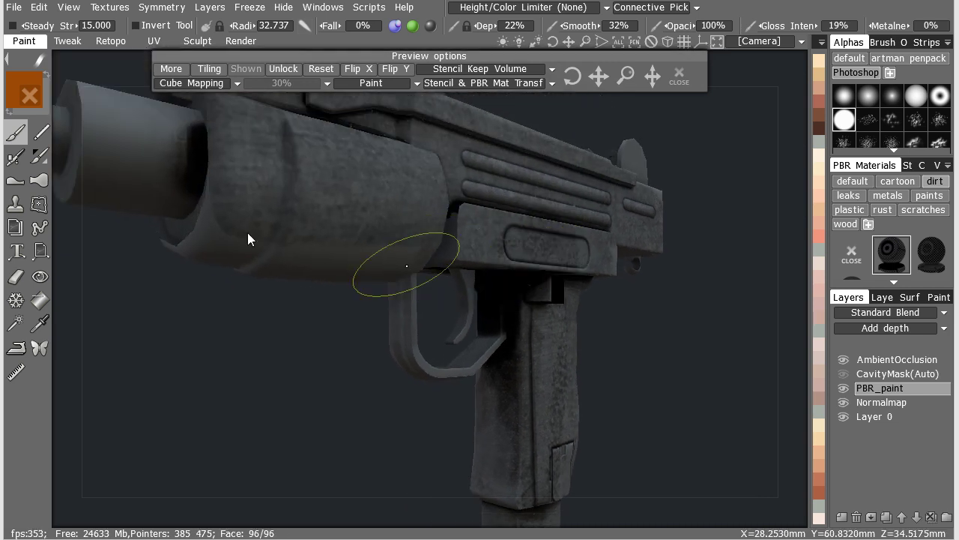
left_click_drag(143, 139, 274, 346)
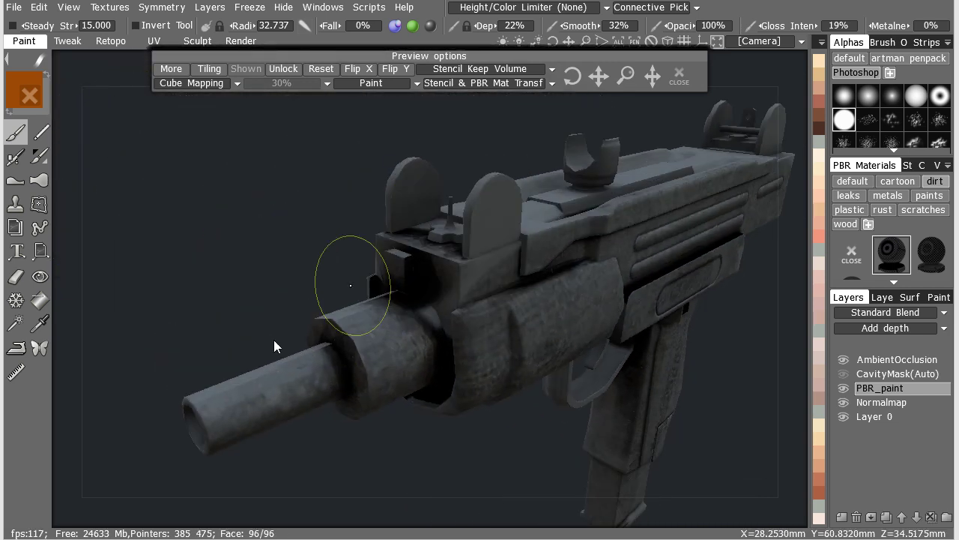
left_click_drag(738, 171, 315, 315)
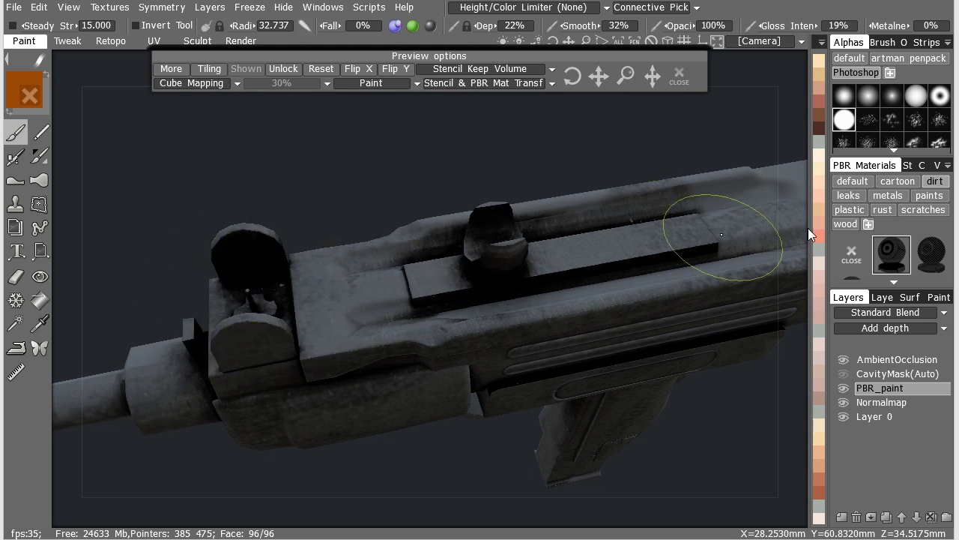
mouse_move(810, 234)
left_mouse_down()
mouse_move(513, 255)
mouse_move(565, 262)
mouse_move(606, 325)
mouse_move(589, 335)
mouse_move(571, 231)
left_mouse_up()
mouse_move(387, 314)
left_mouse_down("alt")
mouse_move(359, 288)
mouse_move(350, 248)
mouse_move(302, 454)
mouse_move(271, 387)
mouse_move(285, 328)
mouse_move(325, 313)
mouse_move(334, 218)
mouse_move(291, 145)
mouse_move(197, 248)
mouse_move(215, 262)
mouse_move(225, 305)
mouse_move(360, 209)
mouse_move(420, 189)
mouse_move(322, 208)
mouse_move(481, 162)
mouse_move(556, 258)
mouse_move(671, 250)
left_mouse_up("alt")
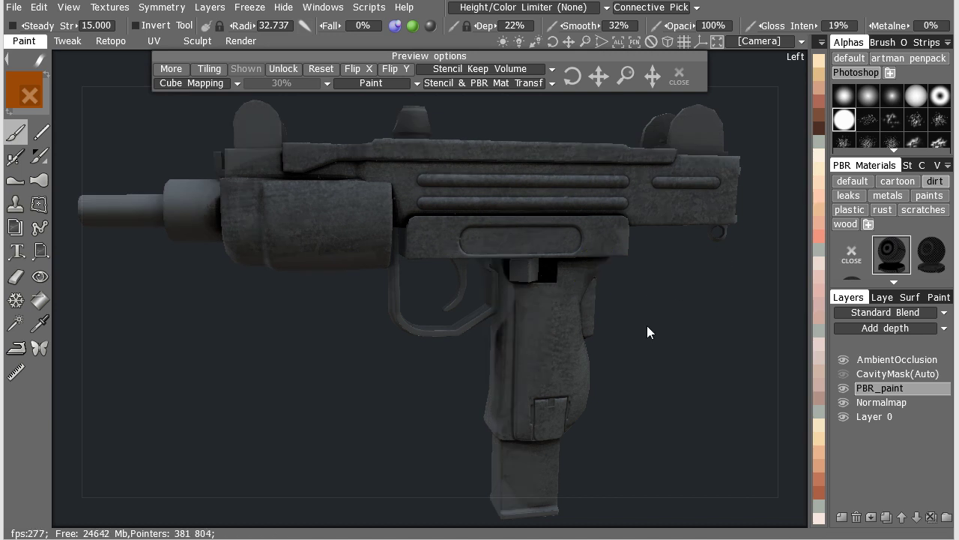
key("ctrl+z")
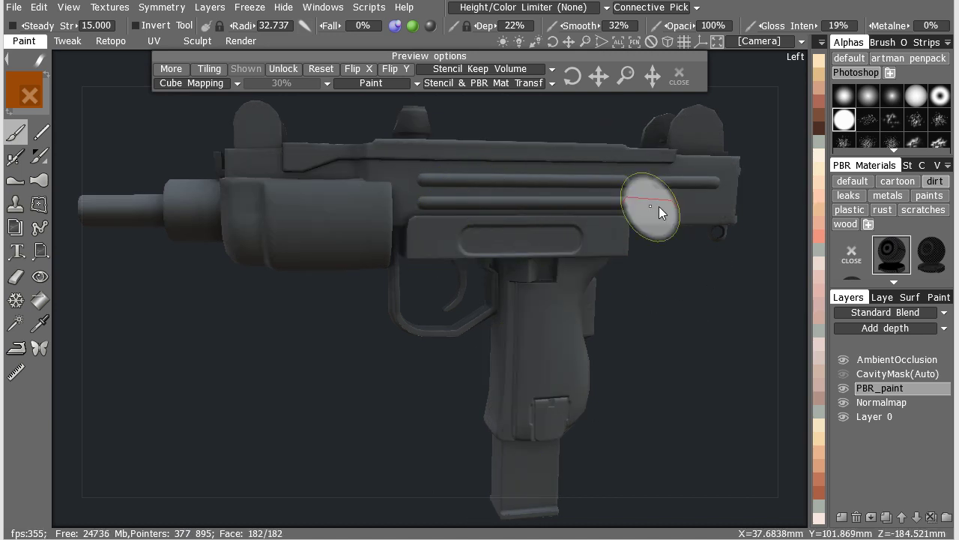
Fill the entire PBR_paint layer with the first dirt material, and undo the fill after returning to the brush.
left_click(40, 299)
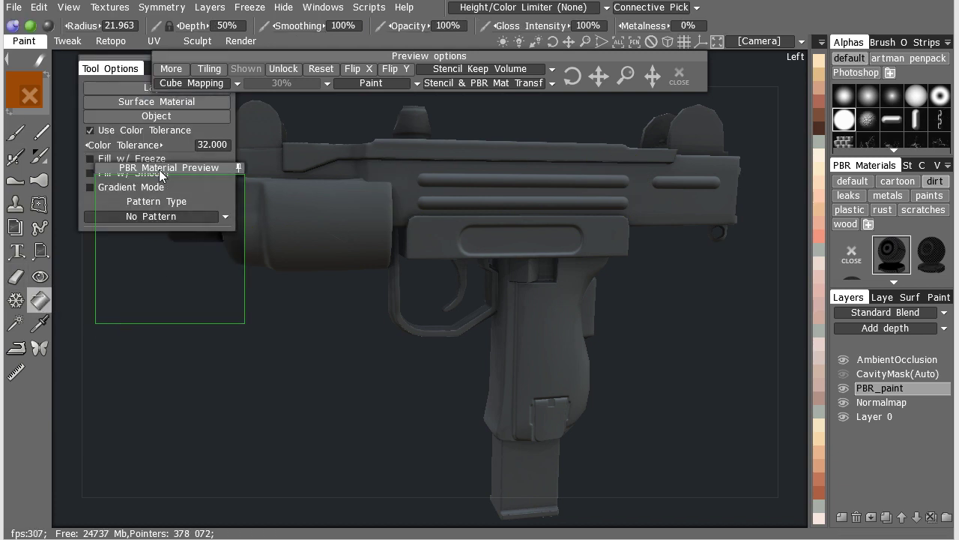
left_click_drag(157, 168, 412, 148)
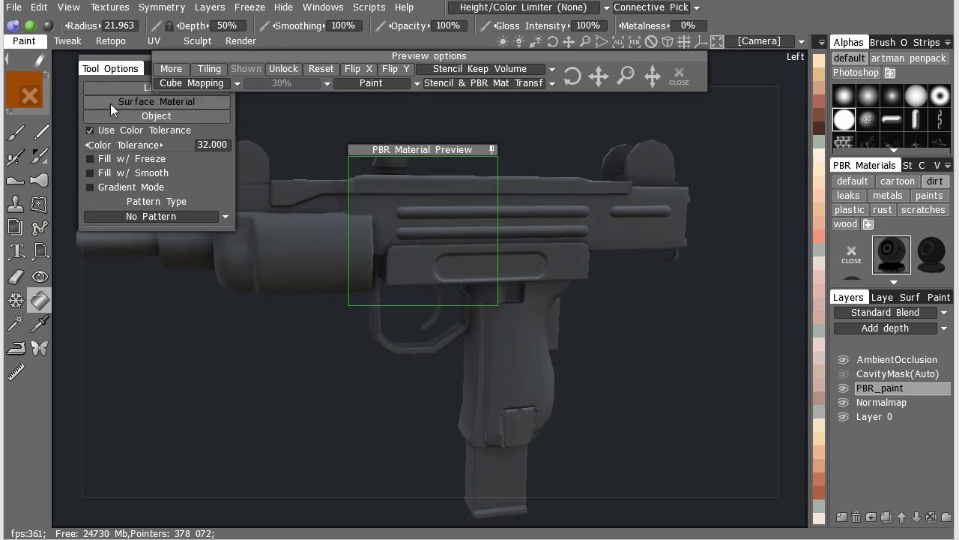
left_click(122, 87)
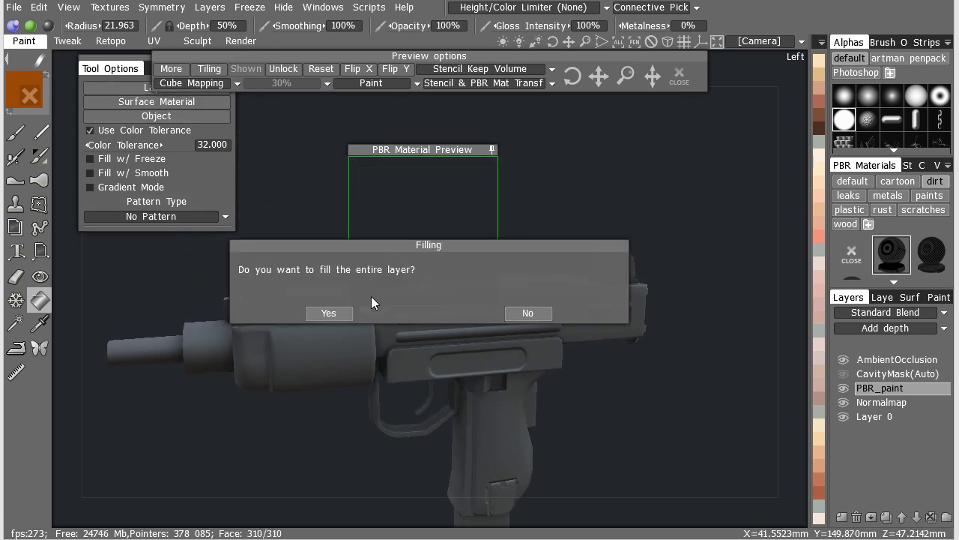
left_click(331, 311)
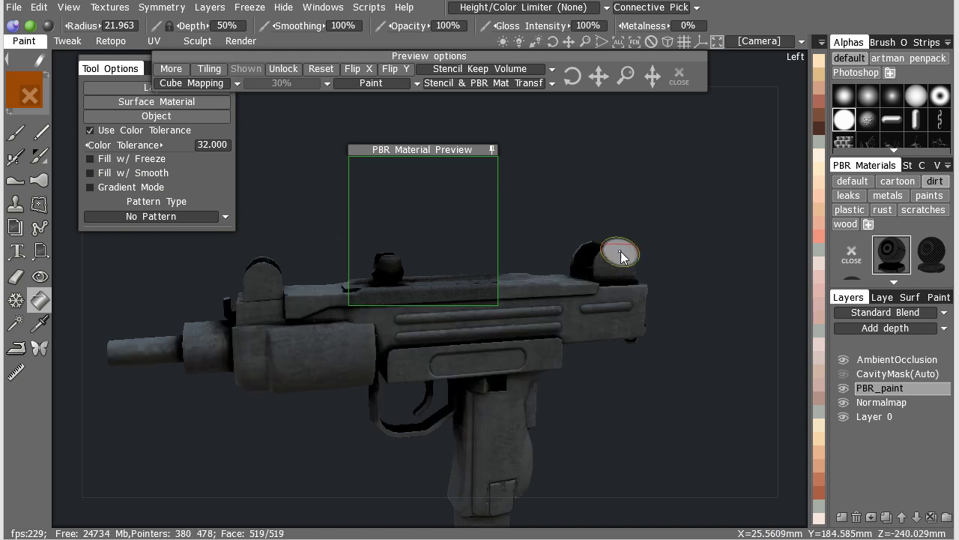
left_click_drag(639, 222, 741, 157)
mouse_move(337, 135)
left_mouse_down()
mouse_move(425, 172)
mouse_move(432, 208)
mouse_move(526, 323)
mouse_move(500, 358)
mouse_move(510, 376)
mouse_move(527, 357)
left_mouse_up()
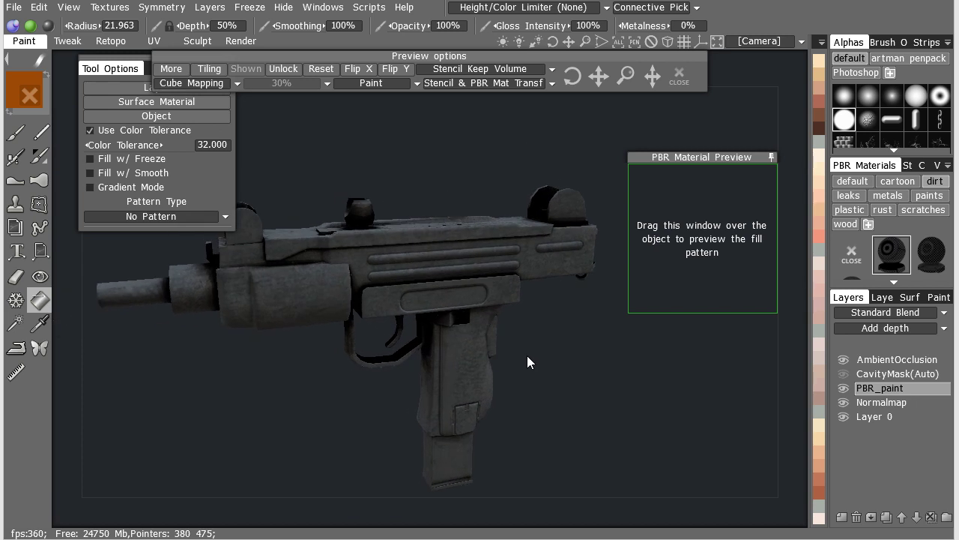
left_click(15, 132)
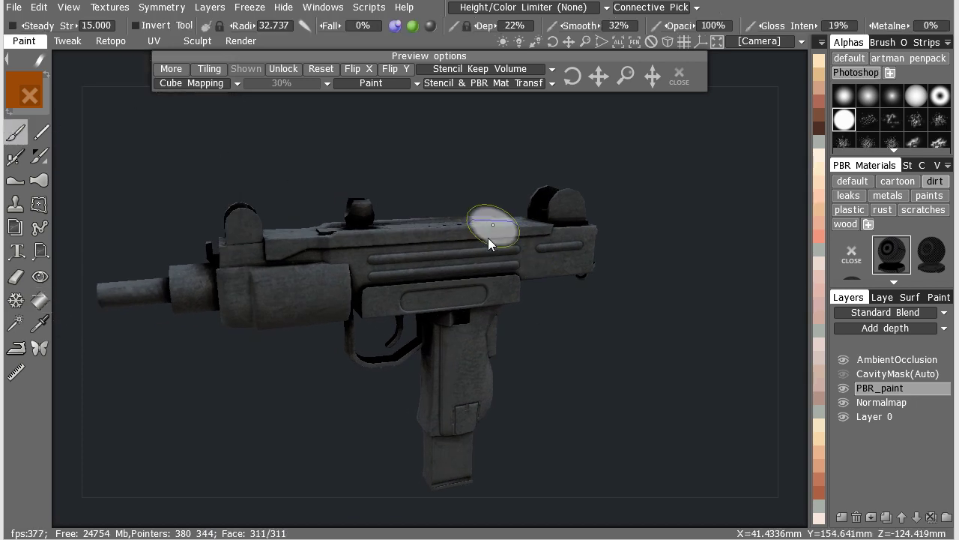
key("ctrl+z")
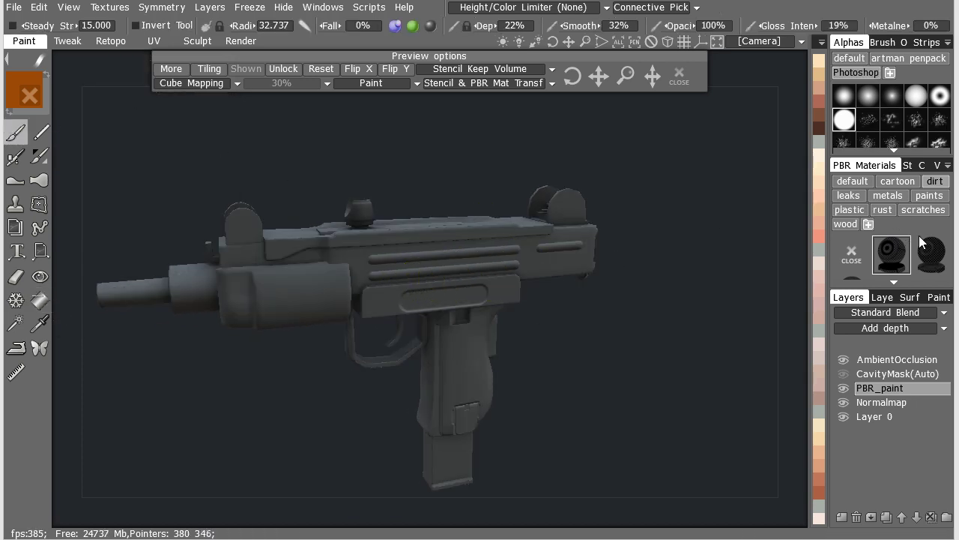
Try the third dirt material on the receiver's left side and handguard, and undo the strokes.
scroll(908, 245, "down", 1)
left_click(847, 262)
left_click_drag(720, 230, 637, 244)
middle_click_drag(554, 330, 497, 239)
scroll(505, 245, "up", 5)
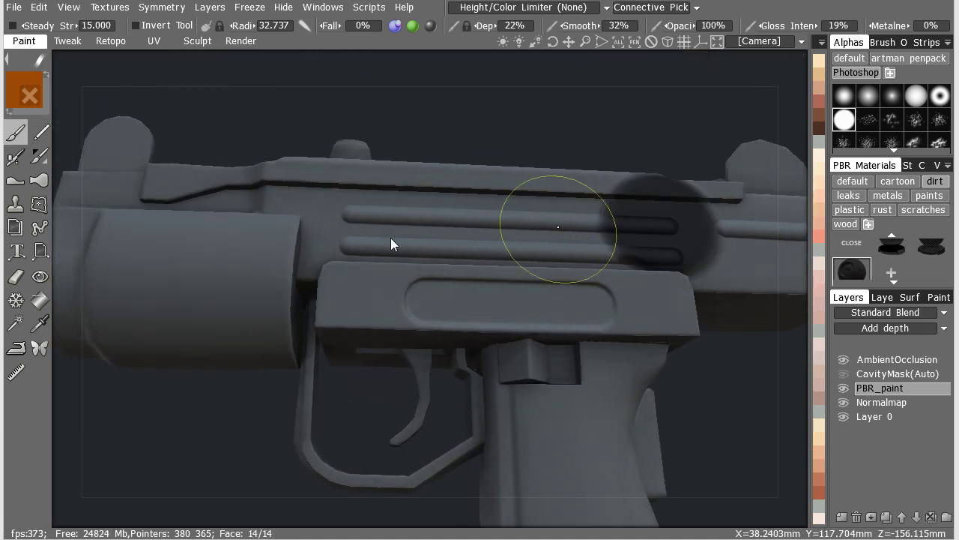
mouse_move(567, 302)
left_mouse_down()
mouse_move(376, 325)
mouse_move(375, 177)
mouse_move(101, 280)
mouse_move(780, 235)
mouse_move(507, 229)
left_mouse_up()
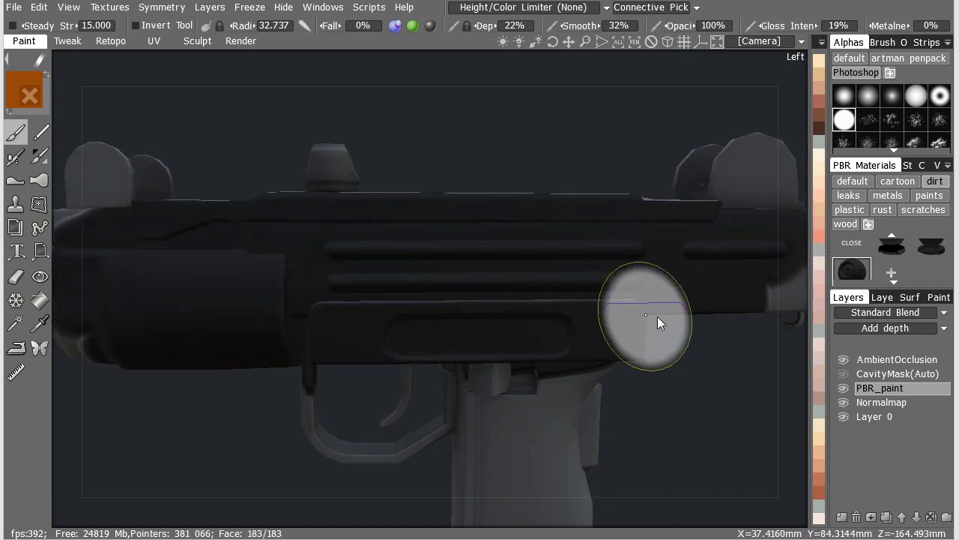
key("ctrl+z")
Try the second dirt material on the gun's left side, receiver top and front sight area.
left_click(931, 247)
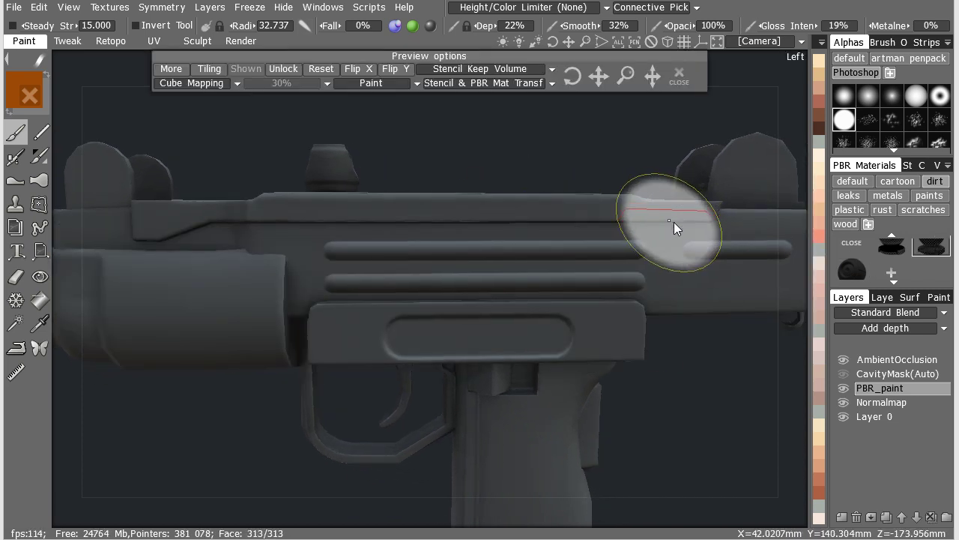
left_click_drag(588, 255, 604, 257, "alt")
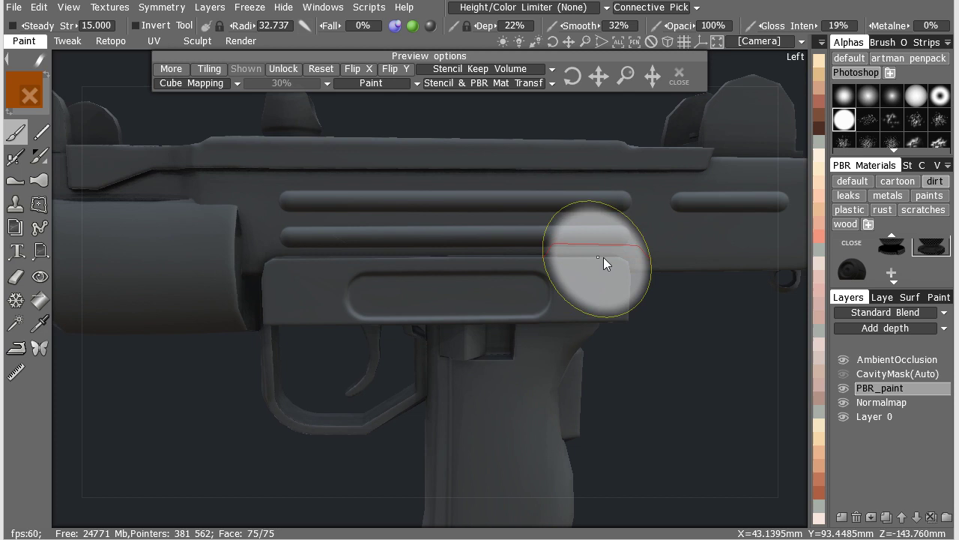
mouse_move(528, 445)
left_mouse_down("alt")
mouse_move(424, 375)
mouse_move(471, 461)
left_mouse_up("alt")
middle_click_drag(471, 461, 470, 250, "alt")
mouse_move(470, 251)
left_mouse_down("alt")
mouse_move(374, 396)
mouse_move(359, 326)
mouse_move(387, 369)
mouse_move(422, 387)
mouse_move(437, 284)
mouse_move(467, 325)
mouse_move(304, 295)
left_mouse_up("alt")
mouse_move(451, 334)
left_mouse_down("alt")
mouse_move(332, 380)
mouse_move(335, 351)
mouse_move(430, 323)
mouse_move(450, 328)
mouse_move(507, 194)
mouse_move(435, 204)
mouse_move(499, 289)
mouse_move(532, 312)
mouse_move(413, 200)
mouse_move(518, 263)
mouse_move(232, 295)
left_mouse_up("alt")
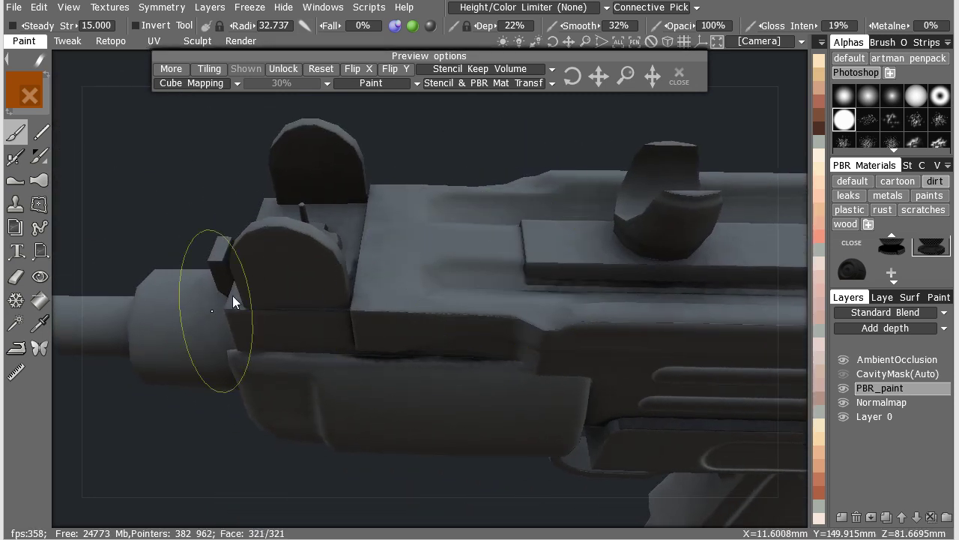
left_click_drag(257, 214, 314, 251, "alt")
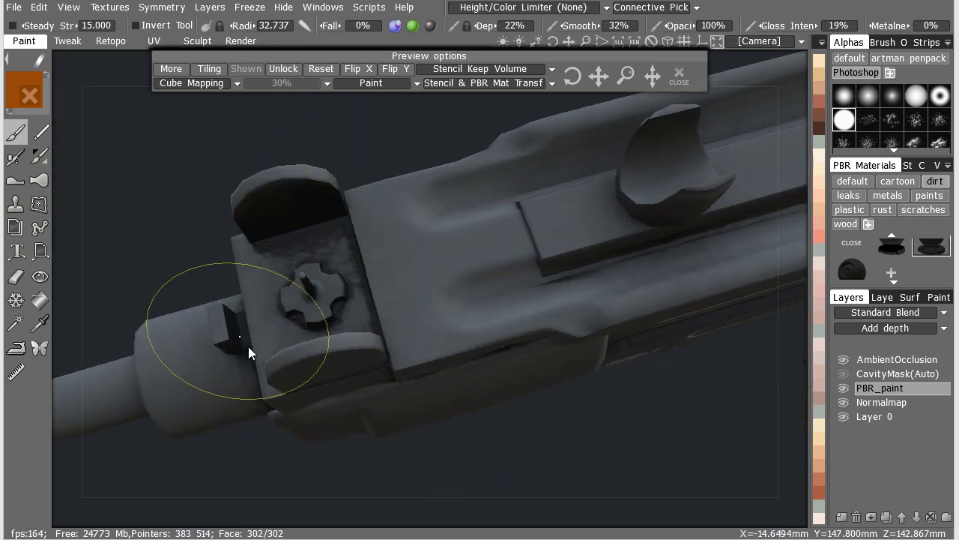
mouse_move(248, 347)
left_mouse_down("alt")
mouse_move(310, 235)
mouse_move(218, 369)
mouse_move(269, 344)
mouse_move(257, 372)
mouse_move(339, 285)
mouse_move(472, 225)
left_mouse_up("alt")
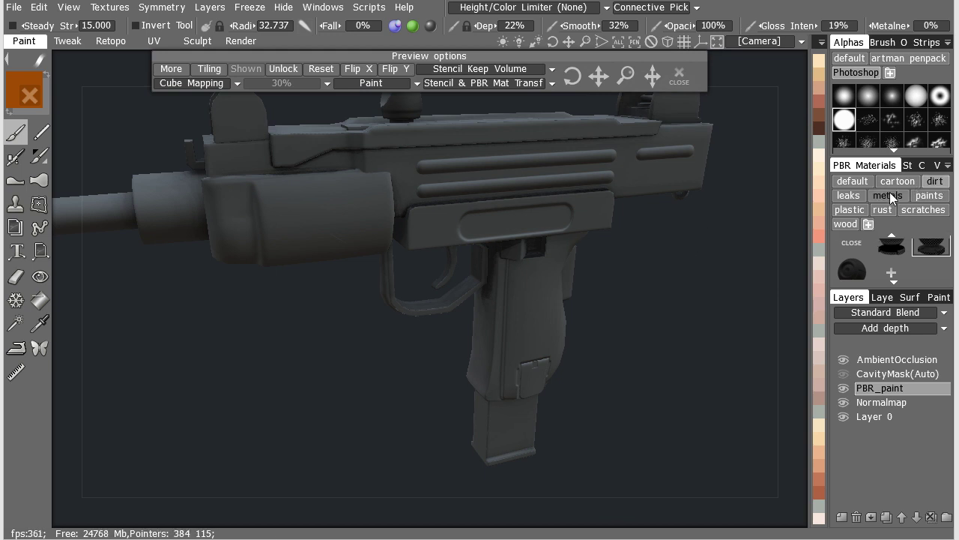
Paint the receiver top, handguard and barrel with the green material from the leaks folder.
left_click(859, 195)
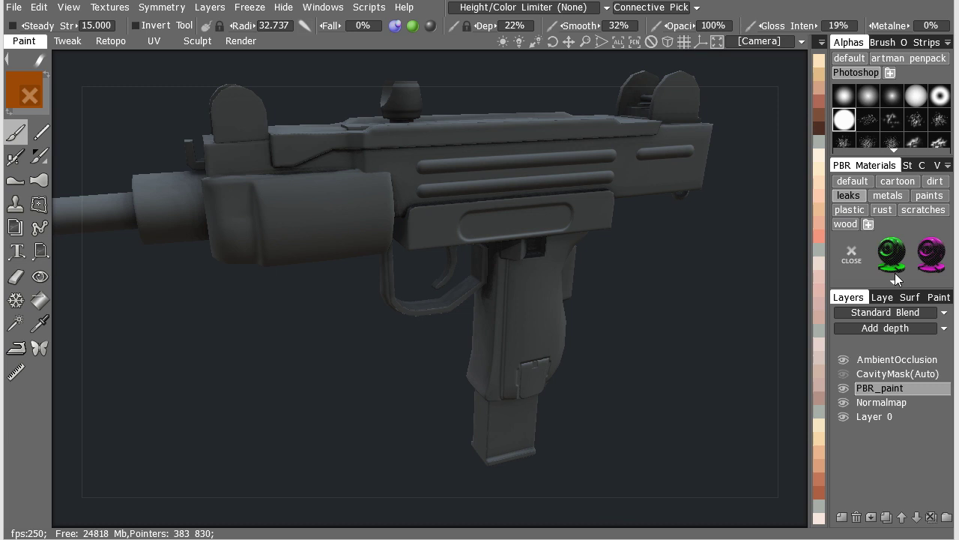
left_click(888, 250)
left_click_drag(712, 258, 686, 323)
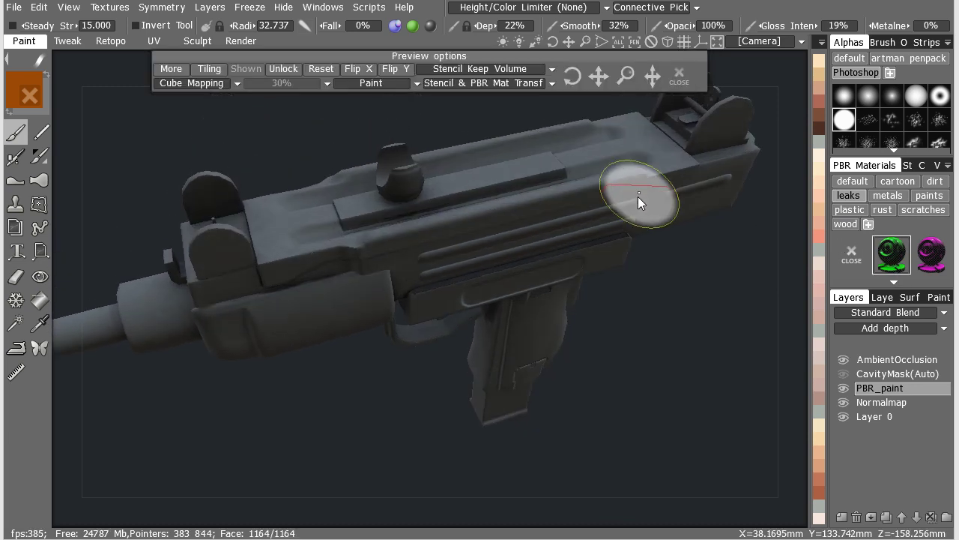
mouse_move(606, 153)
left_mouse_down()
mouse_move(240, 283)
mouse_move(533, 192)
mouse_move(471, 180)
mouse_move(664, 172)
mouse_move(571, 179)
left_mouse_up()
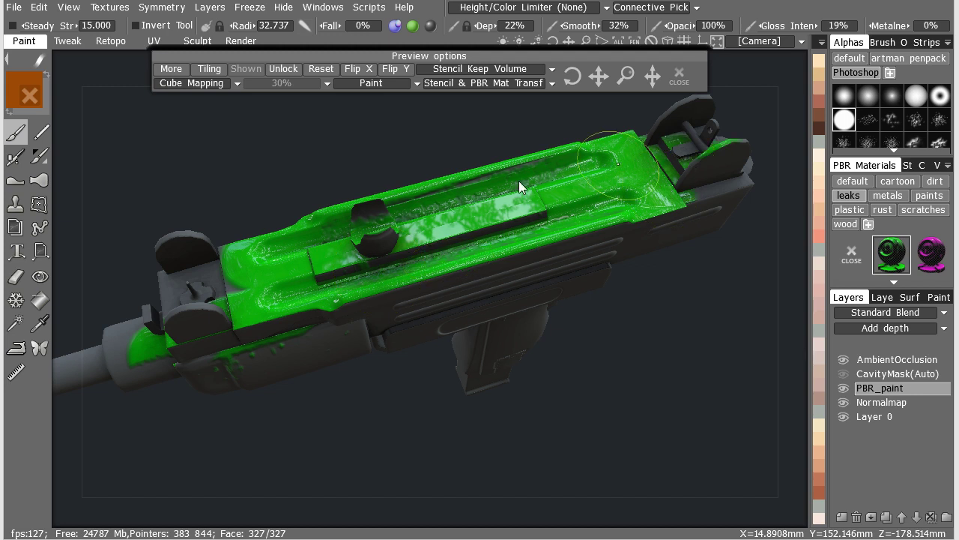
mouse_move(448, 232)
left_mouse_down()
mouse_move(676, 174)
mouse_move(291, 259)
left_mouse_up()
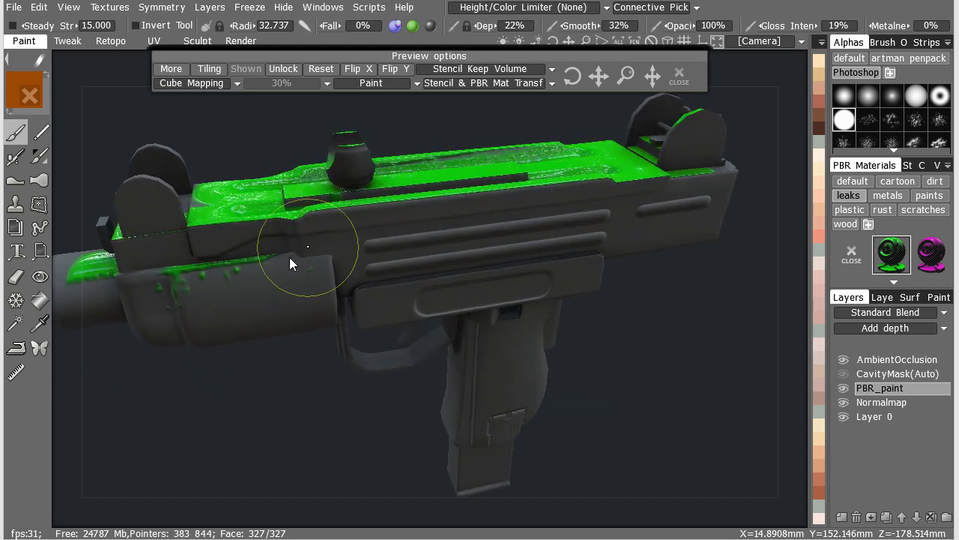
mouse_move(537, 219)
left_mouse_down()
mouse_move(192, 319)
mouse_move(279, 279)
left_mouse_up()
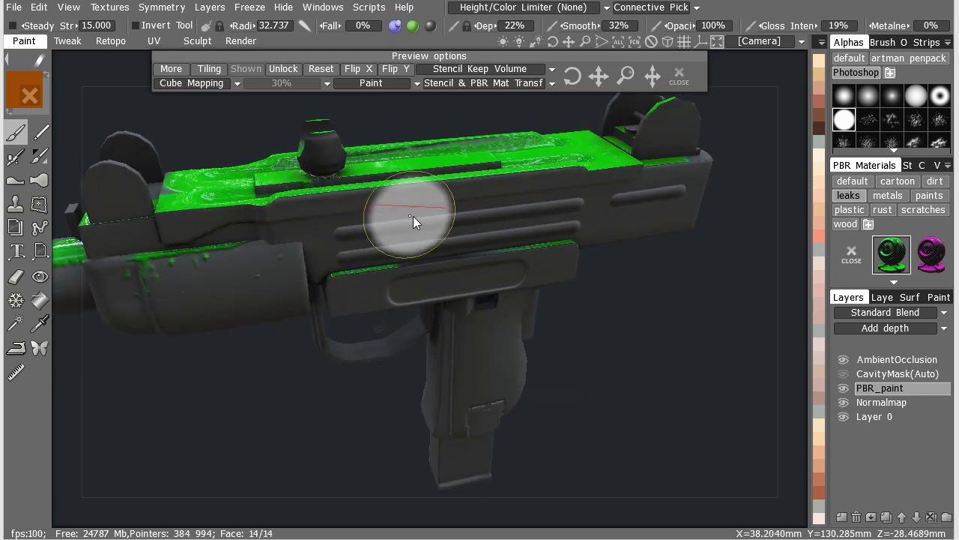
mouse_move(413, 215)
left_mouse_down()
mouse_move(353, 236)
mouse_move(359, 277)
mouse_move(185, 362)
left_mouse_up()
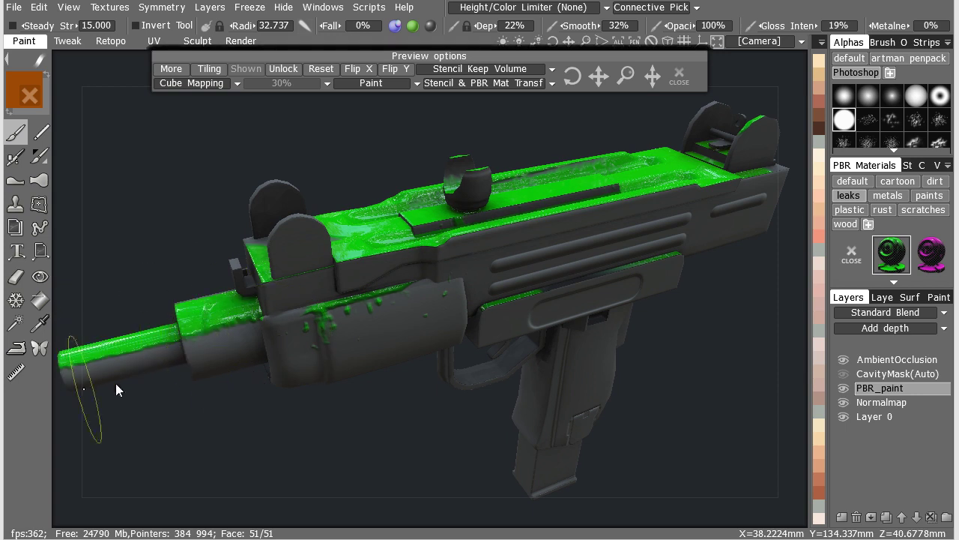
Spread the green leaks material over the trigger guard and grip with a 68.518 brush radius, and undo all green strokes.
left_click_drag(115, 383, 526, 255)
mouse_move(392, 379)
left_mouse_down()
mouse_move(487, 337)
mouse_move(480, 380)
mouse_move(475, 371)
left_mouse_up()
right_click_drag(489, 357, 524, 281)
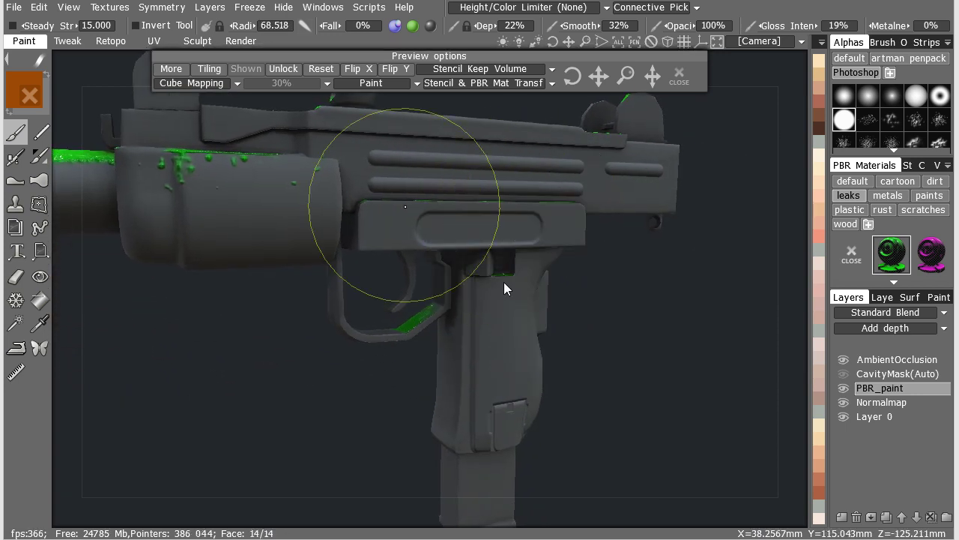
mouse_move(392, 179)
left_mouse_down()
mouse_move(430, 256)
mouse_move(442, 252)
mouse_move(439, 296)
left_mouse_up()
mouse_move(316, 172)
left_mouse_down()
mouse_move(296, 193)
mouse_move(305, 182)
left_mouse_up()
mouse_move(416, 280)
left_mouse_down("alt")
mouse_move(476, 233)
mouse_move(637, 240)
mouse_move(618, 310)
mouse_move(663, 284)
mouse_move(475, 219)
mouse_move(494, 237)
left_mouse_up("alt")
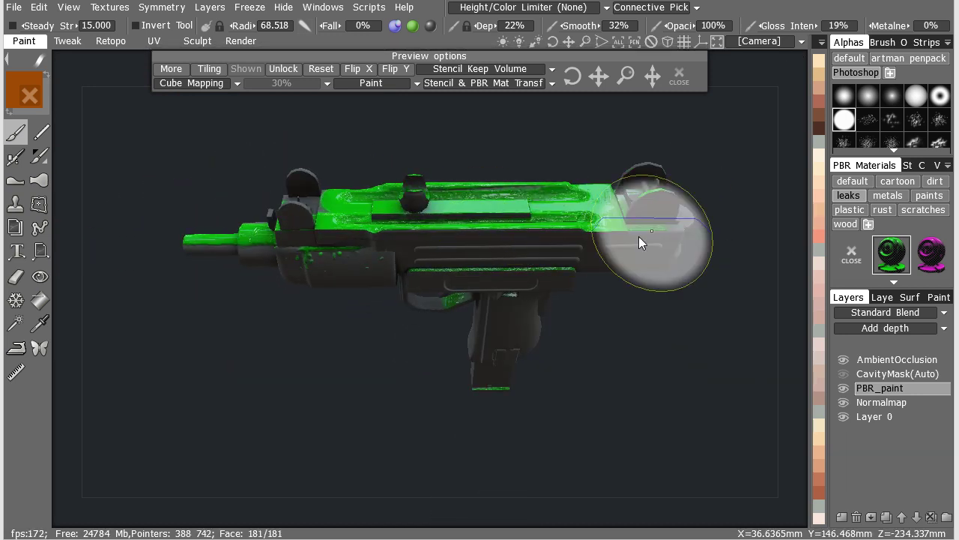
key("ctrl+z")
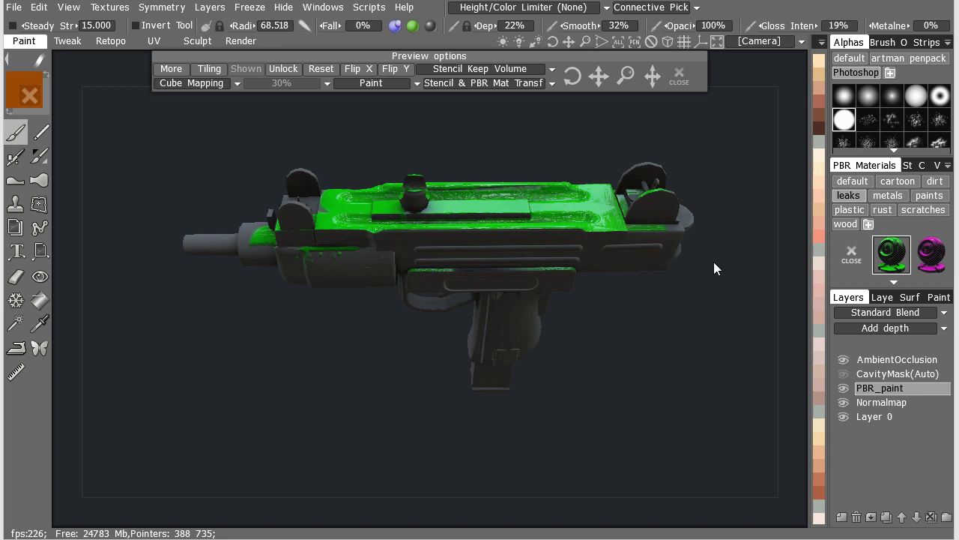
key("ctrl+z")
Try the magenta material from the leaks folder on the gun's receiver and undo the strokes.
left_click(929, 251)
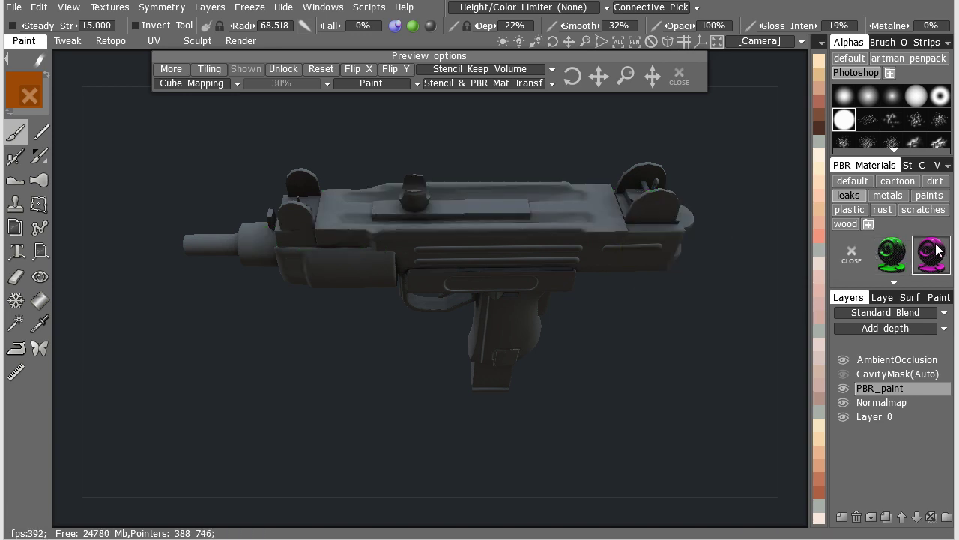
mouse_move(697, 222)
left_mouse_down()
mouse_move(656, 210)
mouse_move(213, 232)
mouse_move(647, 220)
mouse_move(319, 279)
mouse_move(637, 290)
mouse_move(392, 356)
mouse_move(496, 358)
mouse_move(443, 207)
mouse_move(525, 188)
left_mouse_up()
mouse_move(432, 239)
left_mouse_down("alt")
mouse_move(502, 188)
mouse_move(360, 189)
mouse_move(667, 157)
mouse_move(541, 175)
mouse_move(517, 235)
mouse_move(374, 263)
mouse_move(539, 210)
mouse_move(506, 210)
left_mouse_up("alt")
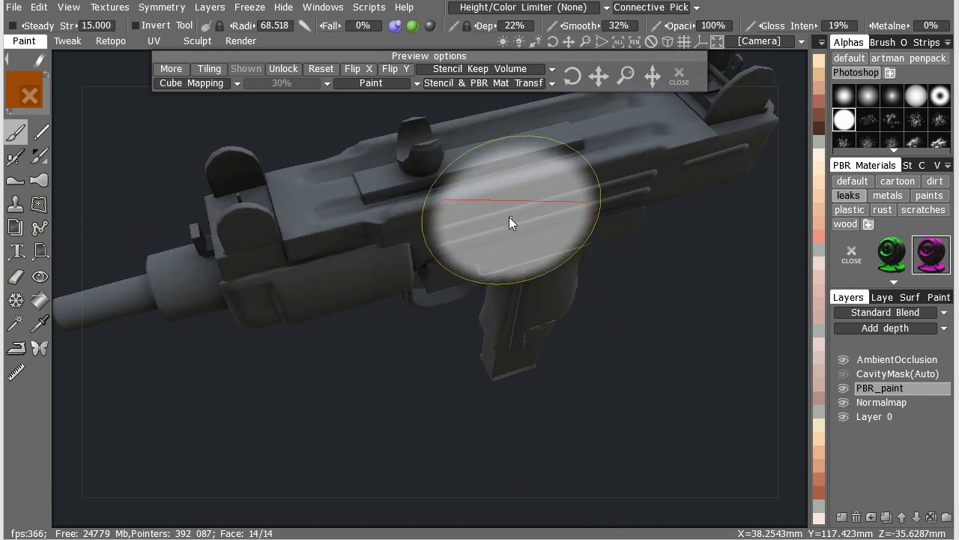
mouse_move(568, 247)
left_mouse_down("alt")
mouse_move(544, 285)
mouse_move(622, 268)
left_mouse_up("alt")
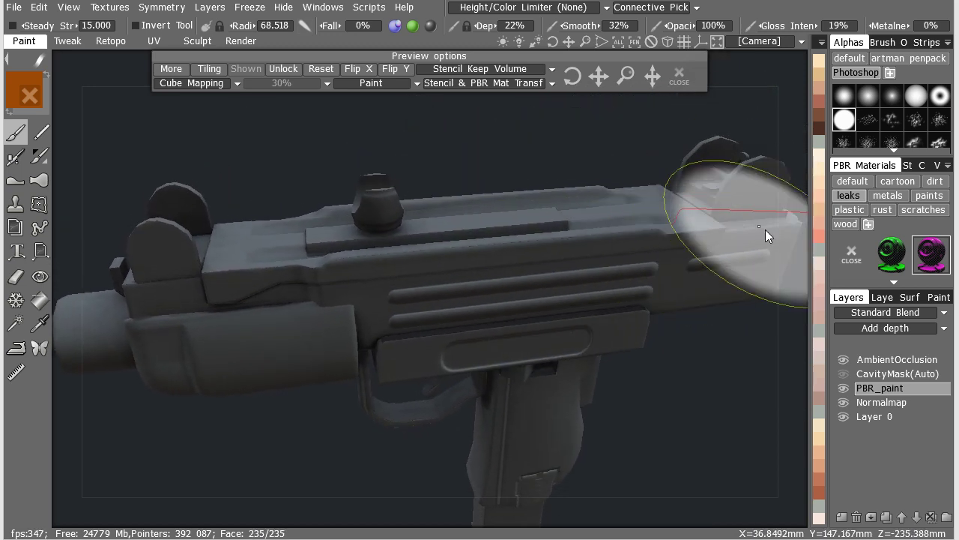
Paint the receiver's left side, handguard and barrel base with the first copper-coloured material from the metals folder.
left_click(892, 195)
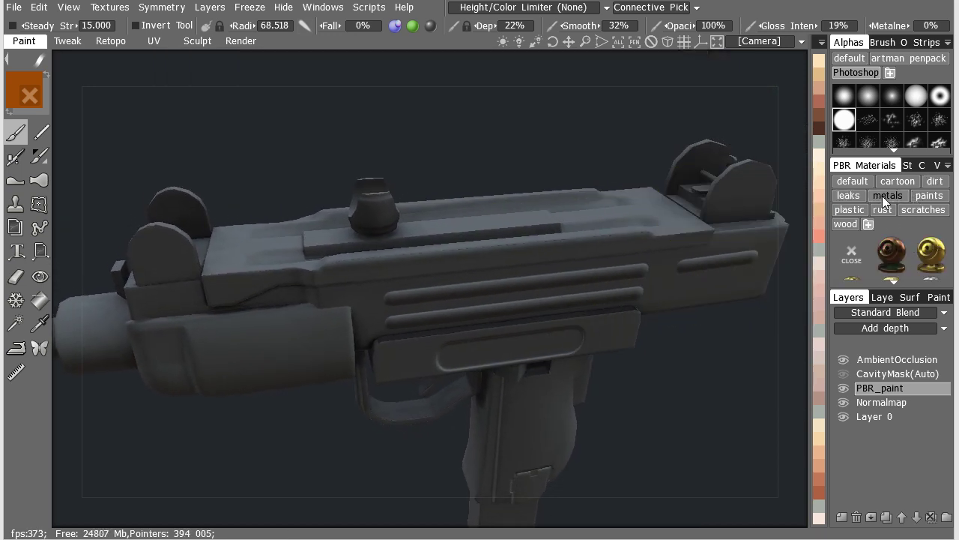
left_click(893, 253)
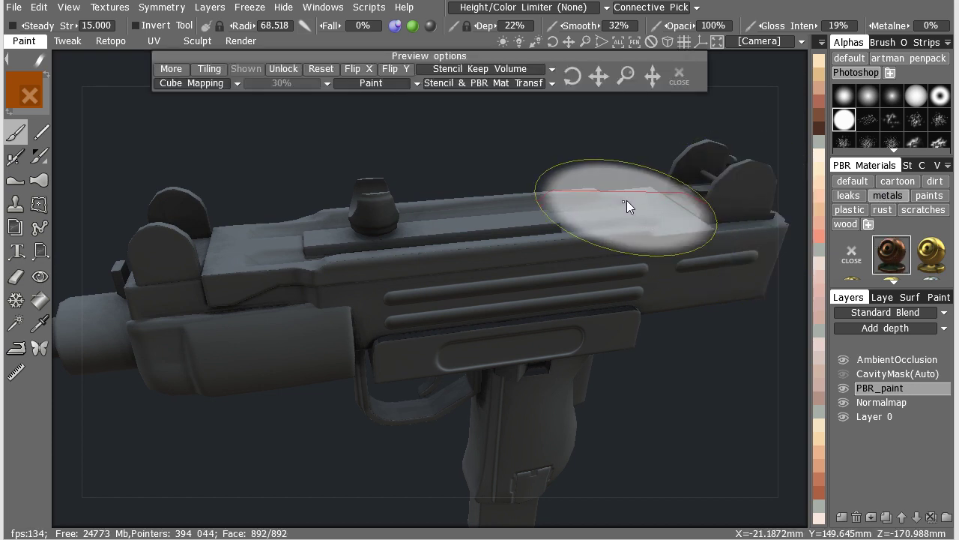
mouse_move(614, 235)
left_mouse_down()
mouse_move(536, 262)
mouse_move(258, 294)
mouse_move(93, 351)
left_mouse_up()
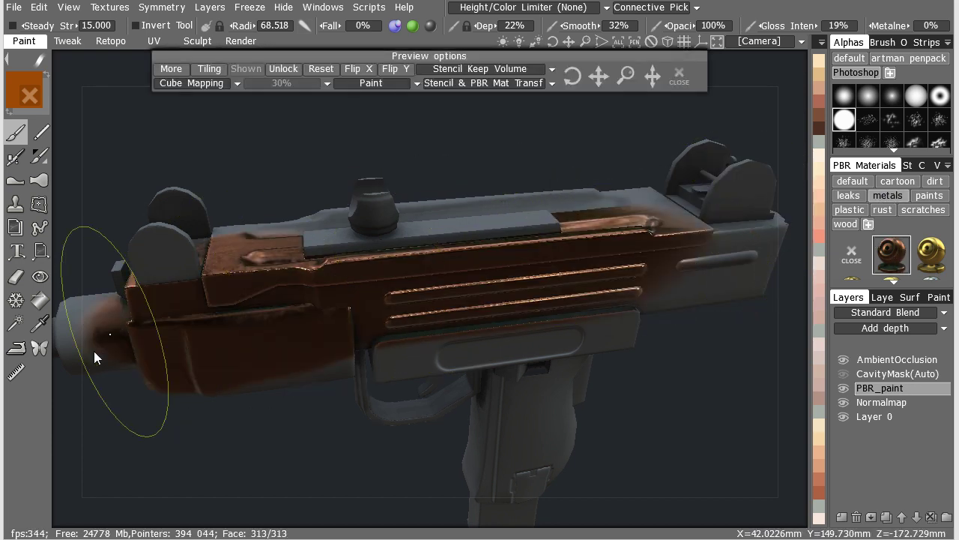
mouse_move(725, 264)
left_mouse_down()
mouse_move(550, 322)
mouse_move(191, 364)
mouse_move(192, 338)
mouse_move(504, 215)
mouse_move(533, 246)
mouse_move(456, 204)
mouse_move(527, 276)
mouse_move(527, 451)
mouse_move(505, 318)
mouse_move(504, 233)
left_mouse_up()
Spread the copper-coloured metal over the lower receiver, barrel, grip and upper magazine, and undo all copper strokes.
mouse_move(420, 217)
left_mouse_down("alt")
mouse_move(388, 208)
mouse_move(450, 262)
left_mouse_up("alt")
mouse_move(450, 262)
left_mouse_down()
mouse_move(518, 356)
mouse_move(385, 184)
mouse_move(478, 172)
mouse_move(434, 177)
left_mouse_up()
right_click_drag(434, 177, 456, 240)
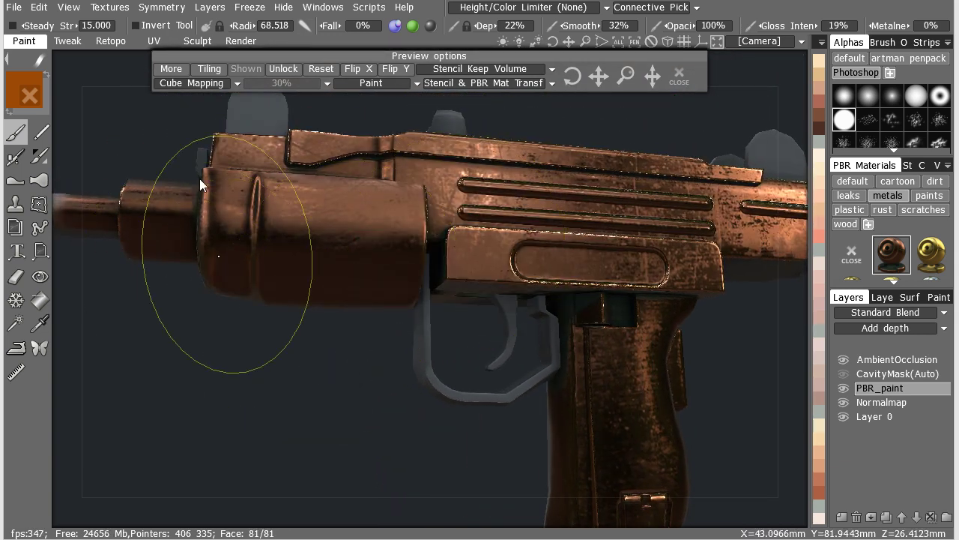
mouse_move(200, 178)
right_mouse_down()
mouse_move(405, 128)
mouse_move(266, 324)
right_mouse_up()
right_click_drag(350, 202, 537, 183)
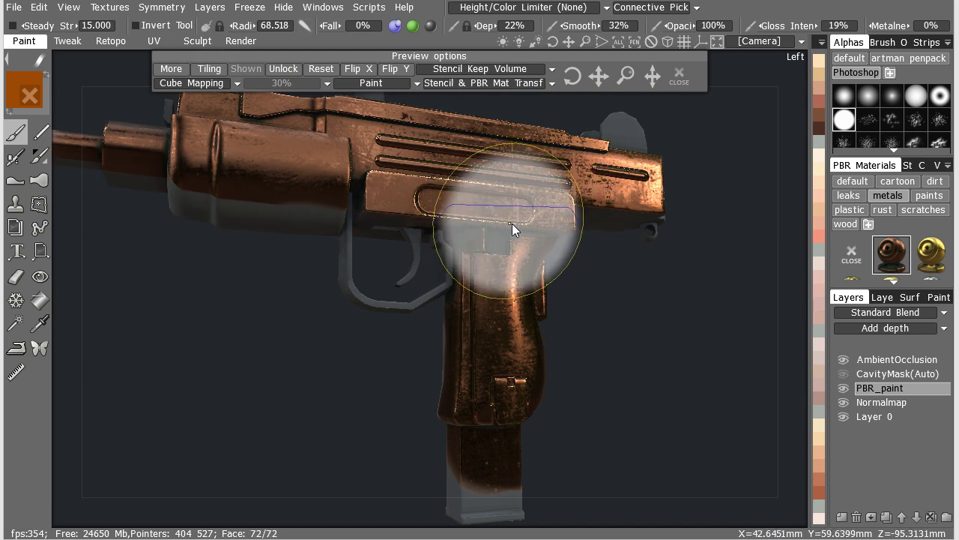
key("ctrl+z")
key("ctrl+z")
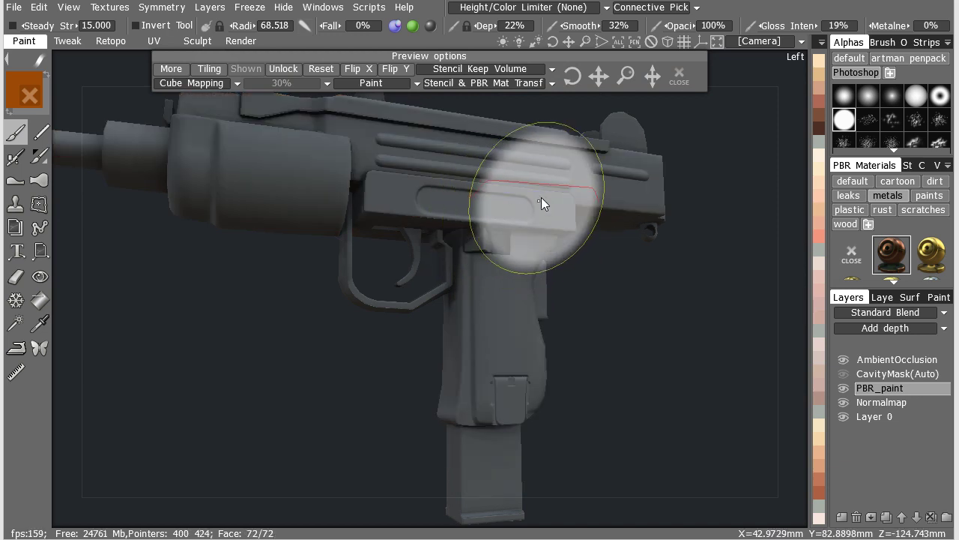
Try the dark greenish polished metal on the receiver, handguard, barrel and grip, inspect its reflections up close, and undo the strokes.
scroll(904, 255, "down", 2)
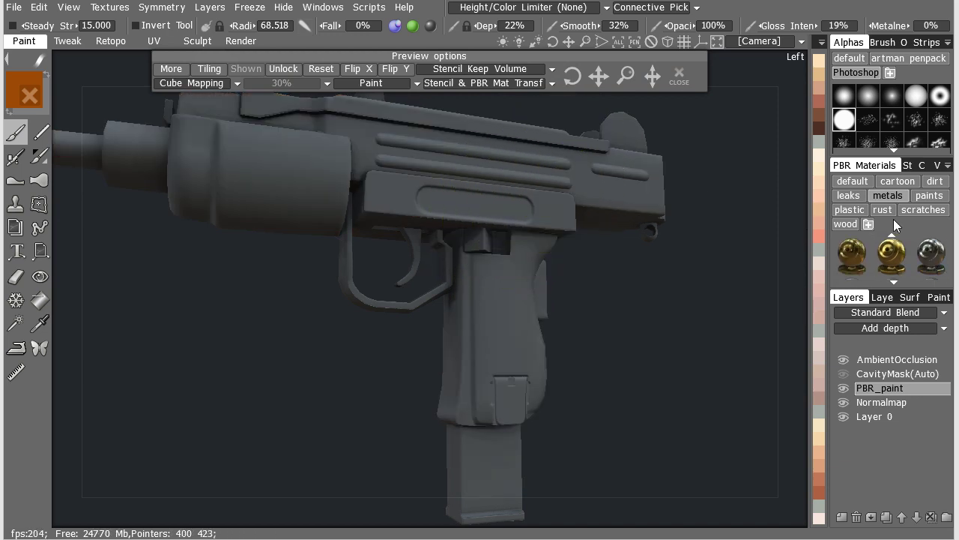
left_click(935, 247)
left_click_drag(739, 248, 674, 247)
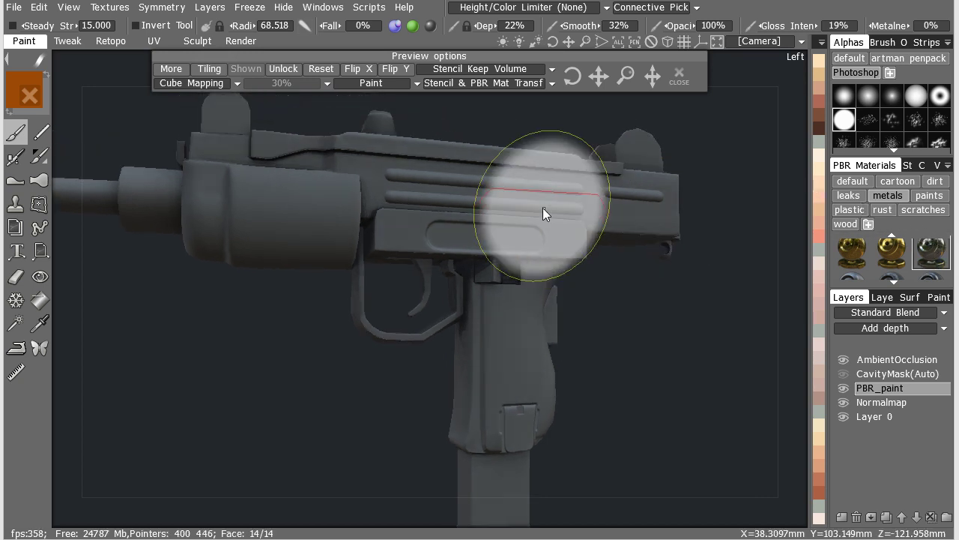
mouse_move(649, 202)
left_mouse_down()
mouse_move(100, 226)
mouse_move(453, 199)
mouse_move(495, 404)
mouse_move(543, 330)
mouse_move(512, 201)
mouse_move(487, 169)
left_mouse_up()
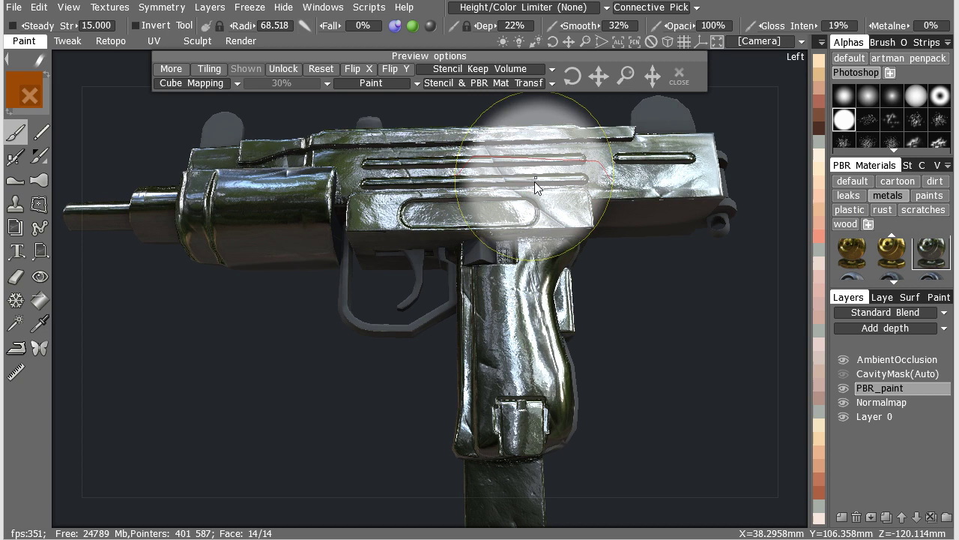
mouse_move(481, 347)
left_mouse_down("alt")
mouse_move(481, 291)
mouse_move(437, 246)
mouse_move(394, 232)
left_mouse_up("alt")
middle_click_drag(393, 232, 616, 238, "alt")
mouse_move(616, 237)
left_mouse_down()
mouse_move(286, 217)
mouse_move(245, 277)
mouse_move(522, 397)
mouse_move(414, 409)
mouse_move(367, 232)
mouse_move(362, 491)
mouse_move(443, 298)
mouse_move(600, 218)
mouse_move(669, 236)
left_mouse_up()
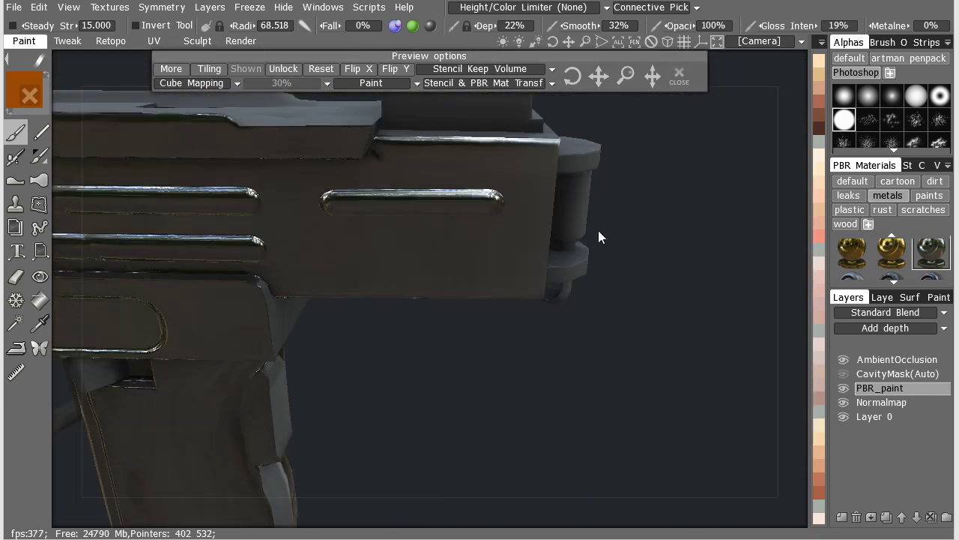
scroll(603, 231, "down", 5)
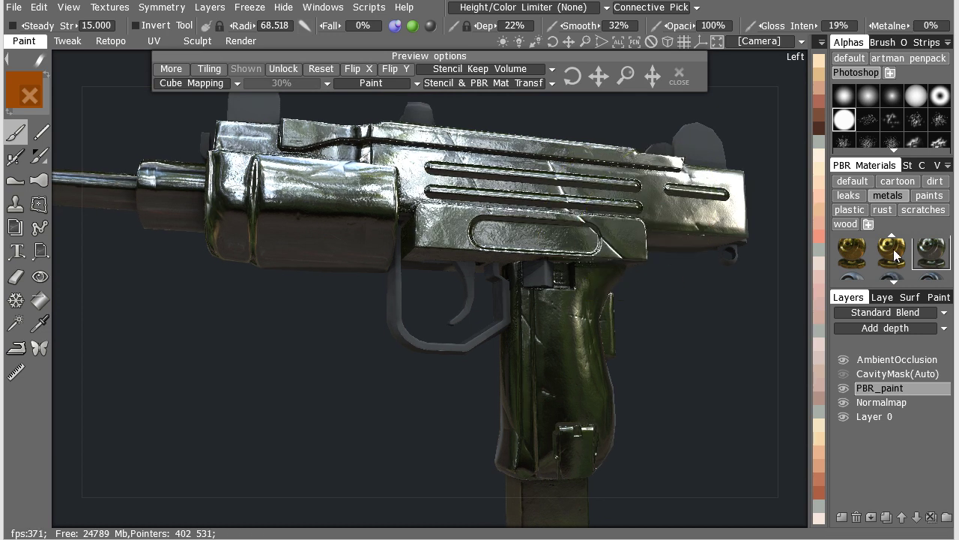
Pick metal_rusty from the metals folder, try strokes on the handguard, trigger guard, grip and magazine, and undo them.
scroll(894, 254, "down", 1)
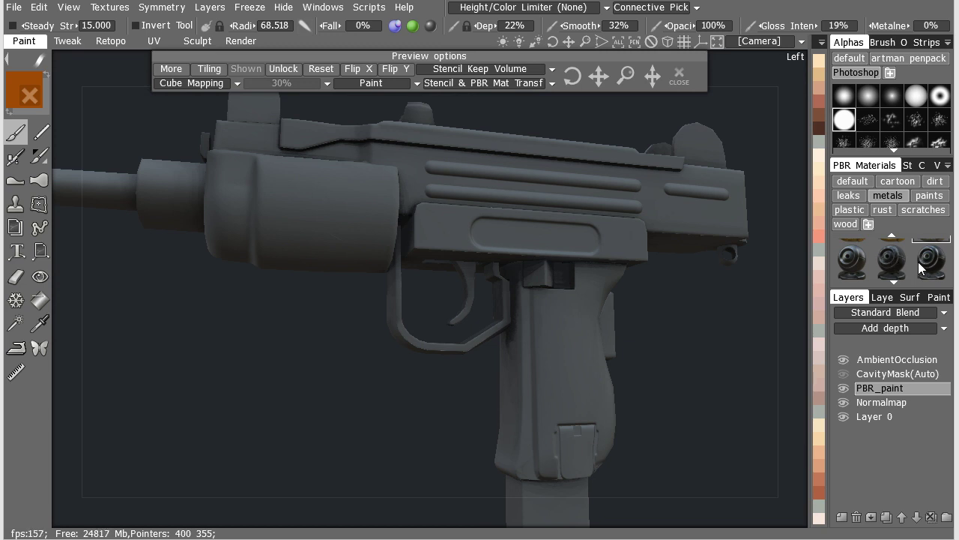
scroll(933, 255, "down", 1)
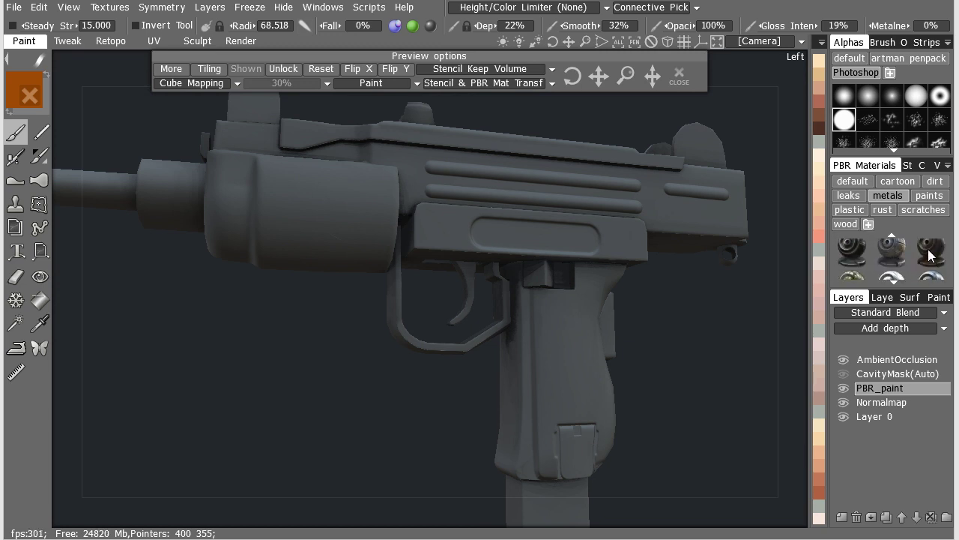
mouse_move(933, 256)
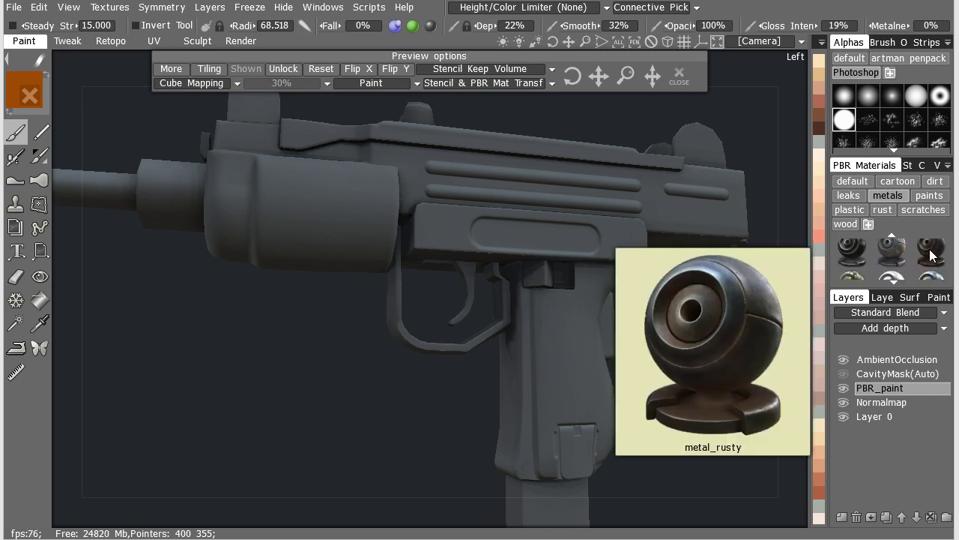
left_click(933, 256)
mouse_move(580, 165)
left_mouse_down()
mouse_move(627, 194)
mouse_move(589, 182)
mouse_move(221, 162)
mouse_move(111, 172)
mouse_move(670, 263)
mouse_move(556, 489)
mouse_move(546, 235)
left_mouse_up()
left_click_drag(422, 281, 514, 271)
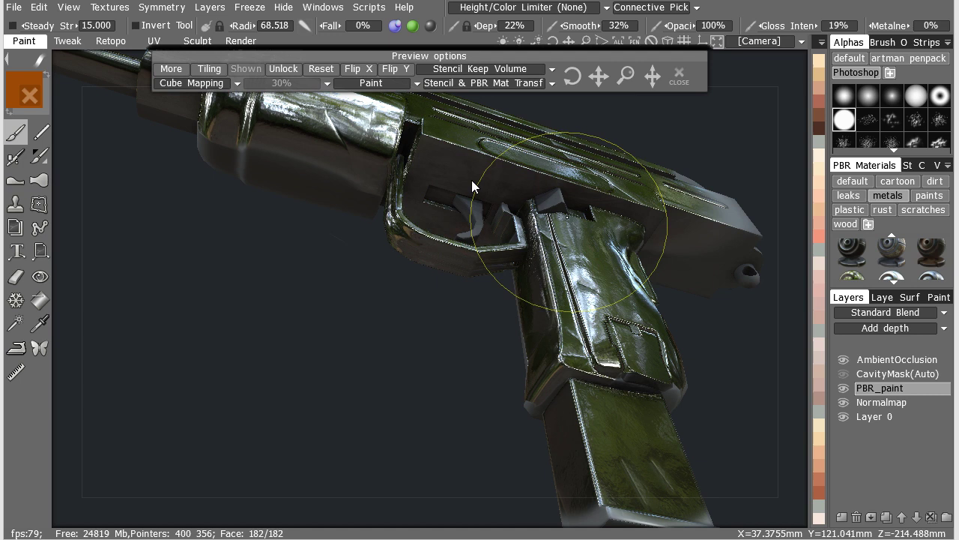
mouse_move(241, 177)
left_mouse_down()
mouse_move(484, 234)
mouse_move(381, 338)
mouse_move(405, 336)
mouse_move(410, 245)
mouse_move(484, 215)
left_mouse_up()
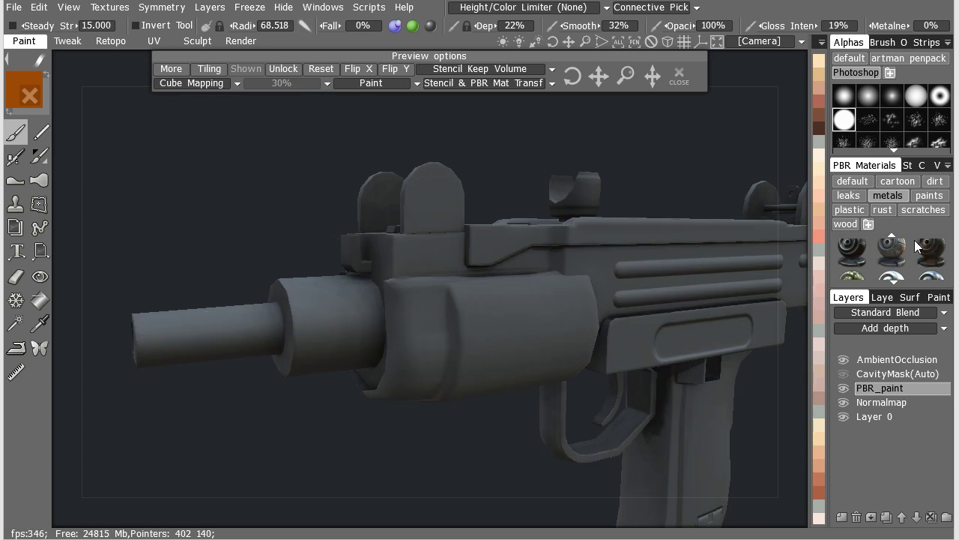
Paint the barrel, handguard, receiver's left side, grip and magazine with the metal_rusty material.
mouse_move(721, 273)
left_mouse_down()
mouse_move(305, 320)
mouse_move(103, 327)
mouse_move(312, 302)
left_mouse_up()
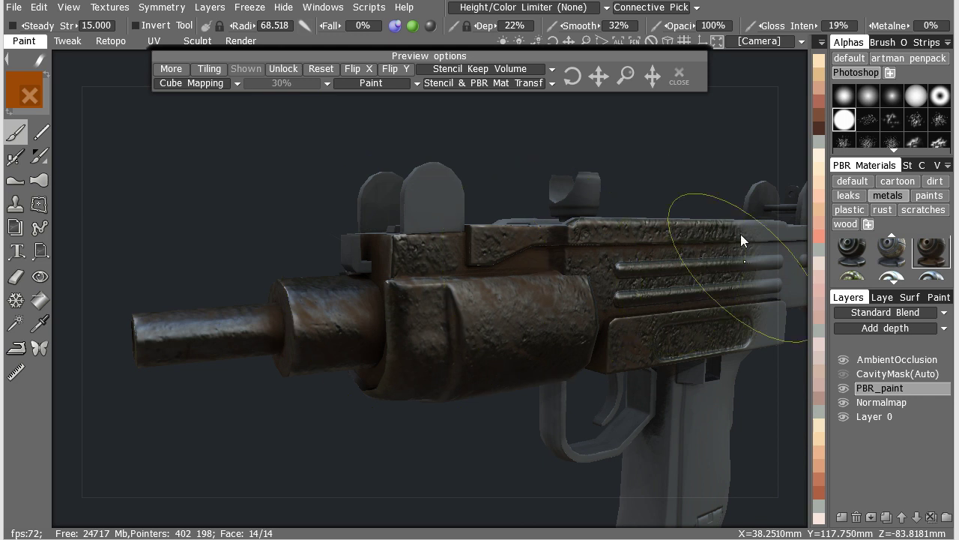
left_click_drag(740, 234, 386, 257, "alt")
mouse_move(517, 241)
left_mouse_down()
mouse_move(749, 224)
mouse_move(546, 284)
mouse_move(419, 455)
mouse_move(440, 325)
mouse_move(482, 453)
left_mouse_up()
middle_click_drag(482, 452, 420, 300, "alt")
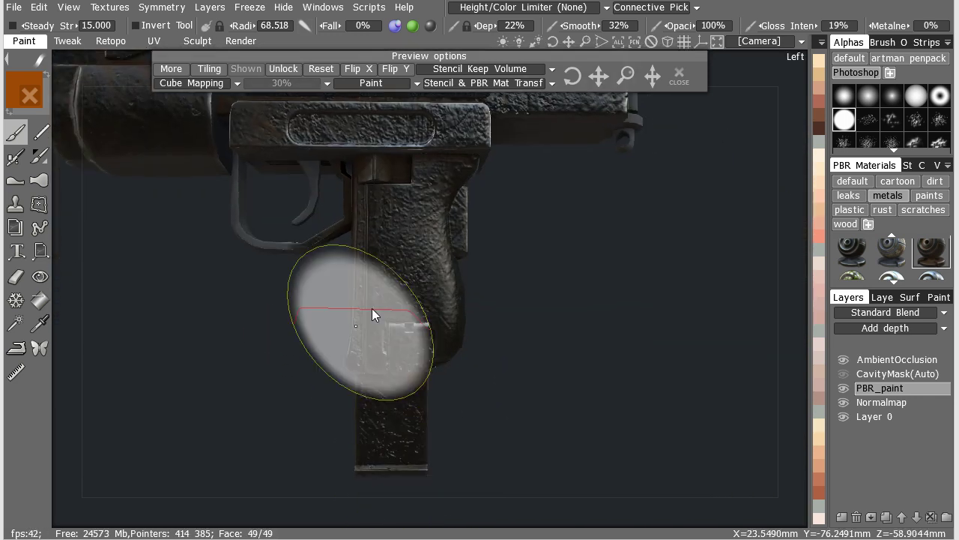
Extend metal_rusty over the trigger guard, receiver top, sights and rear end, and undo all rusty strokes.
mouse_move(372, 308)
left_mouse_down("alt")
mouse_move(535, 272)
mouse_move(448, 272)
mouse_move(577, 283)
mouse_move(510, 287)
mouse_move(546, 315)
mouse_move(252, 201)
mouse_move(424, 226)
left_mouse_up("alt")
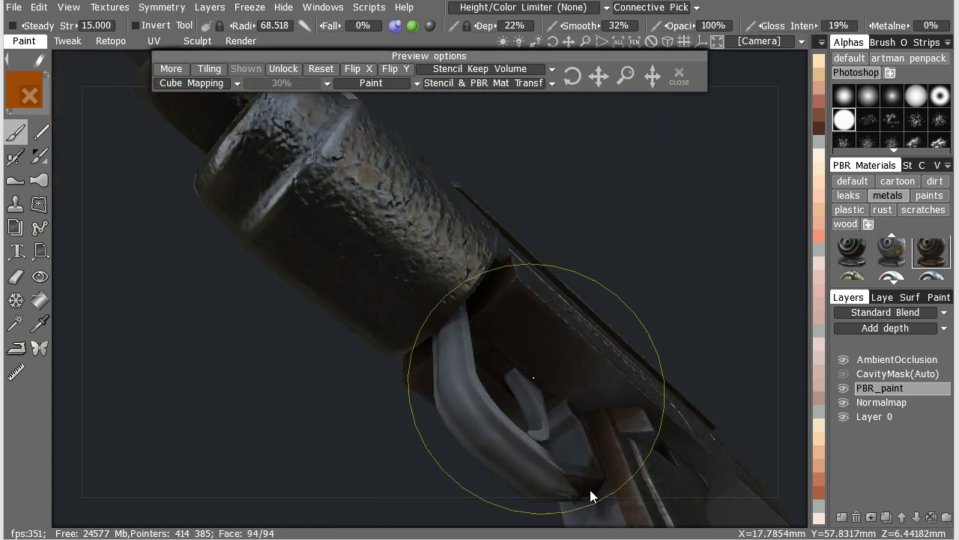
mouse_move(590, 489)
left_mouse_down("alt")
mouse_move(610, 487)
mouse_move(544, 208)
mouse_move(501, 283)
mouse_move(480, 475)
mouse_move(492, 299)
mouse_move(519, 210)
mouse_move(486, 280)
mouse_move(400, 337)
mouse_move(448, 244)
mouse_move(476, 238)
mouse_move(469, 259)
mouse_move(465, 206)
mouse_move(225, 262)
left_mouse_up("alt")
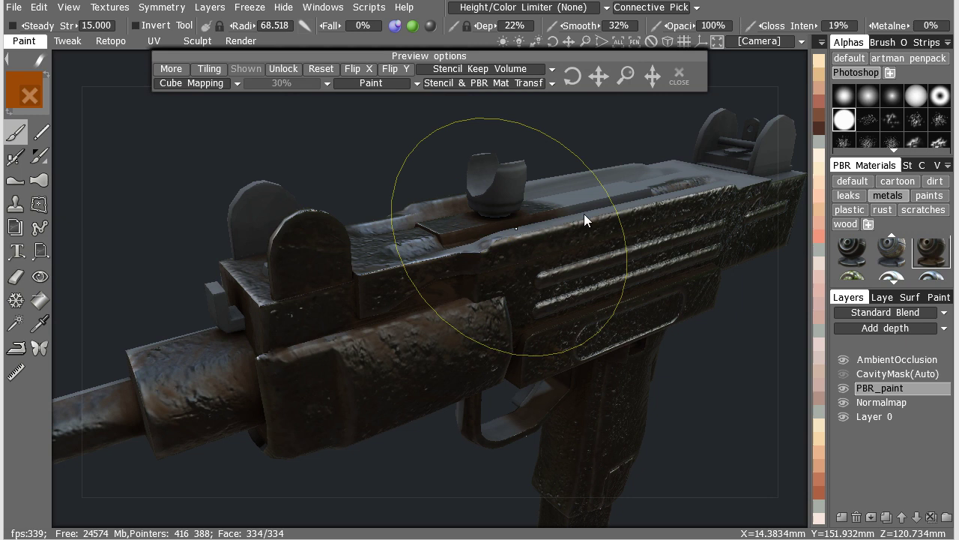
left_click_drag(725, 132, 487, 180, "alt")
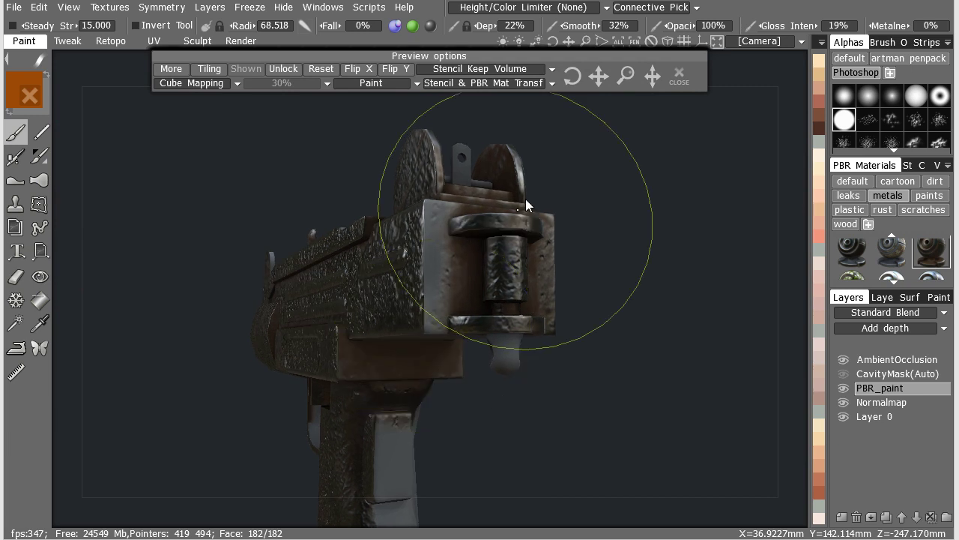
mouse_move(585, 200)
left_mouse_down("alt")
mouse_move(747, 218)
mouse_move(646, 215)
mouse_move(661, 195)
mouse_move(709, 226)
left_mouse_up("alt")
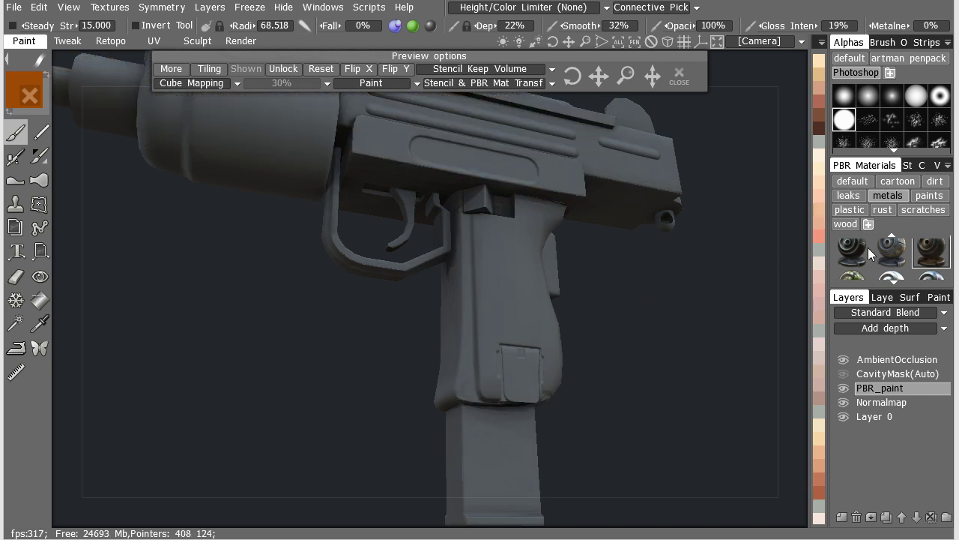
Try plastic_grainy from the plastic folder on the gun's left side, barrel, handguard and grip, and undo the strokes.
scroll(890, 252, "up", 2)
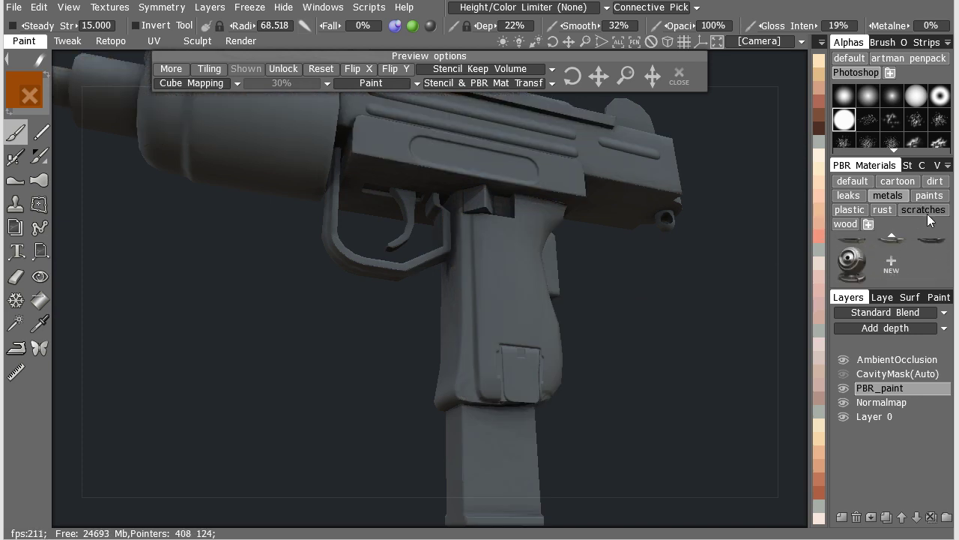
left_click(853, 210)
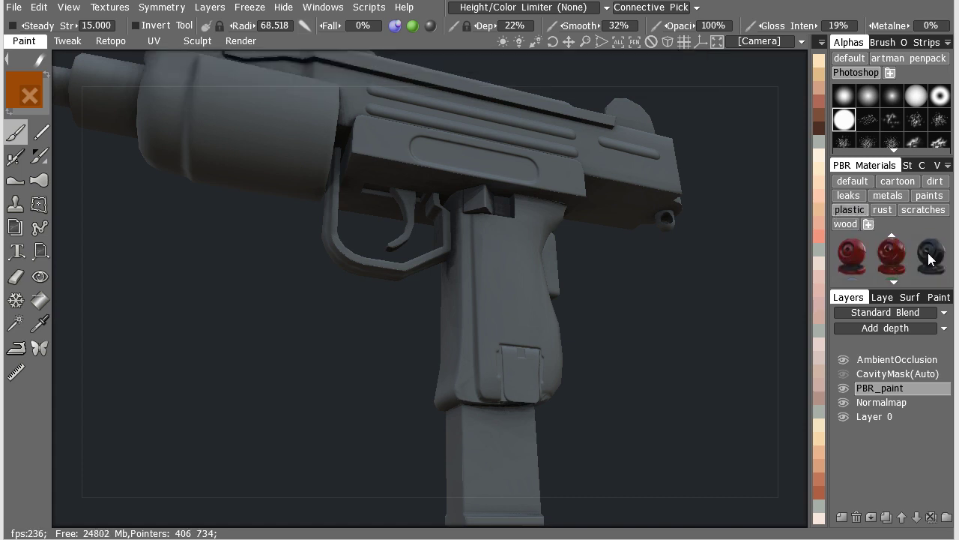
mouse_move(930, 259)
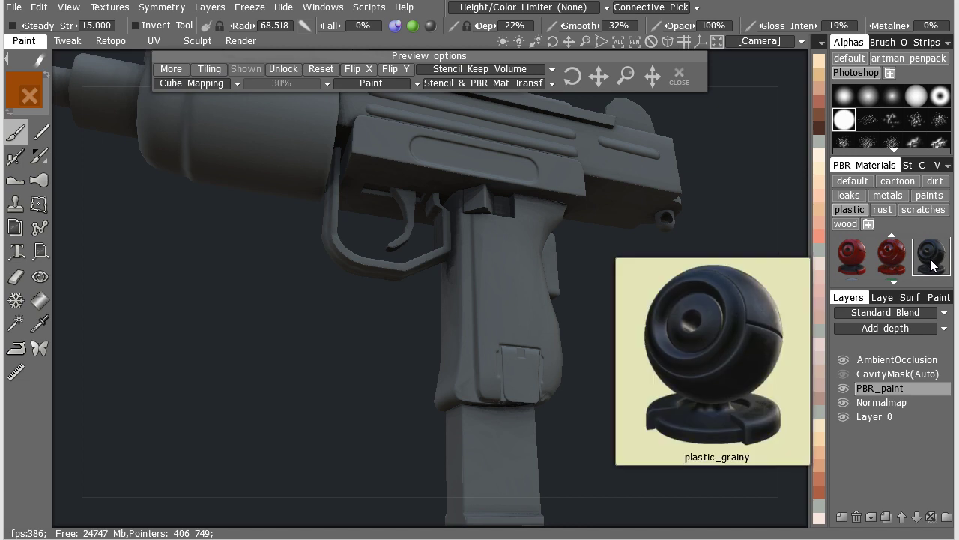
mouse_move(720, 161)
left_mouse_down()
mouse_move(651, 199)
mouse_move(649, 184)
mouse_move(25, 225)
mouse_move(330, 177)
left_mouse_up()
mouse_move(557, 403)
left_mouse_down()
mouse_move(428, 534)
mouse_move(492, 262)
mouse_move(506, 328)
mouse_move(582, 216)
mouse_move(566, 259)
mouse_move(564, 233)
mouse_move(587, 261)
mouse_move(626, 249)
mouse_move(604, 349)
mouse_move(566, 403)
mouse_move(505, 220)
left_mouse_up()
middle_click_drag(505, 221, 651, 313)
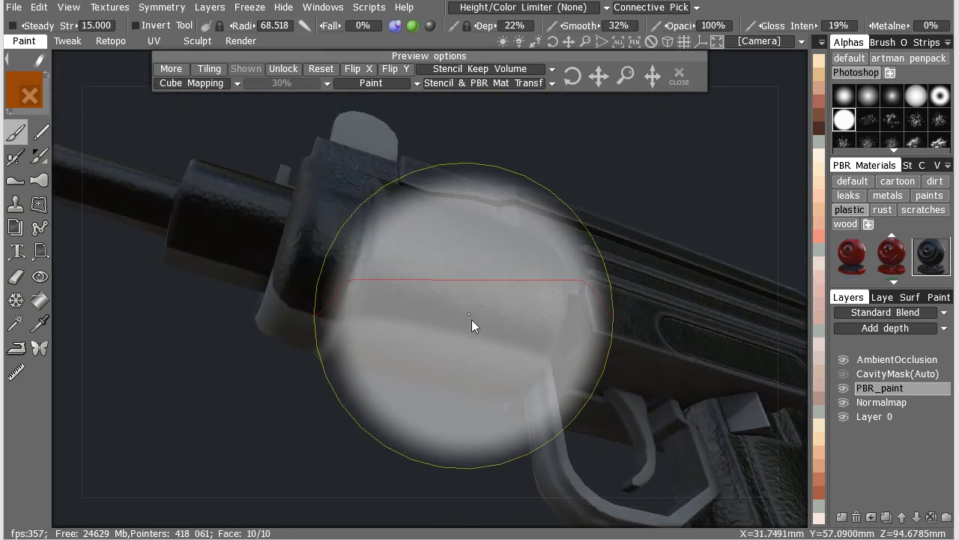
mouse_move(616, 138)
left_mouse_down()
mouse_move(641, 179)
mouse_move(579, 200)
left_mouse_up()
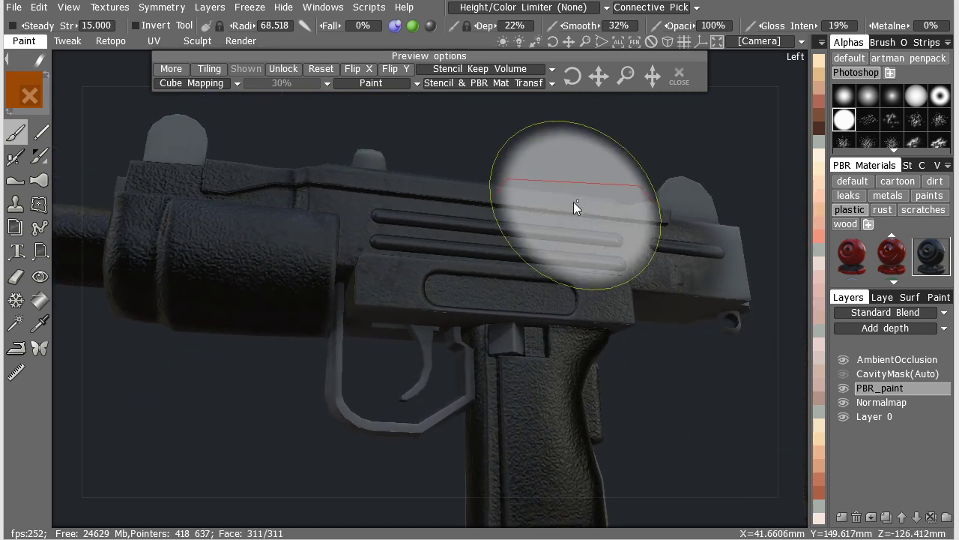
key("ctrl+z")
key("ctrl+z")
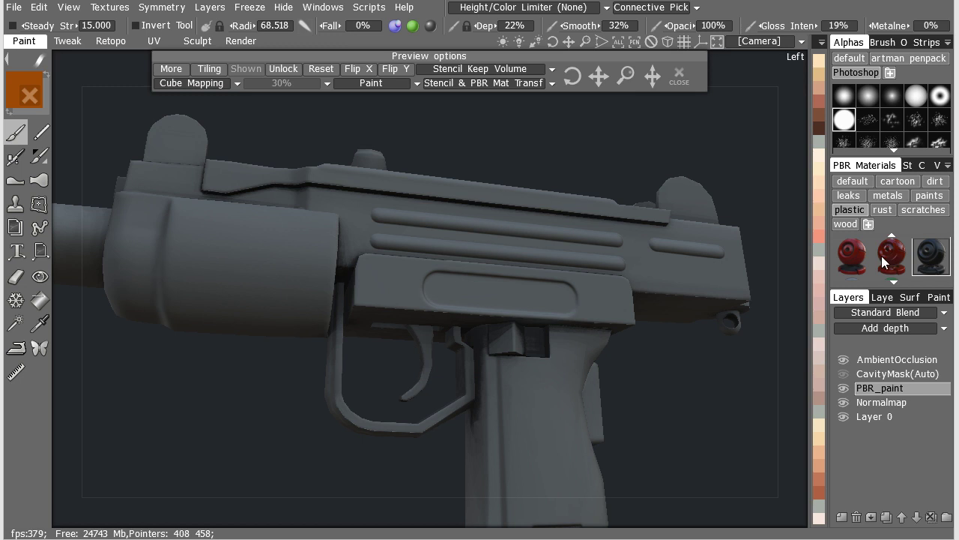
Paint the receiver's left side, handguard, barrel and grip with the red plastic_glossy material.
mouse_move(779, 240)
left_mouse_down()
mouse_move(583, 258)
mouse_move(438, 241)
mouse_move(55, 229)
left_mouse_up()
mouse_move(478, 242)
left_mouse_down()
mouse_move(570, 405)
mouse_move(367, 467)
left_mouse_up()
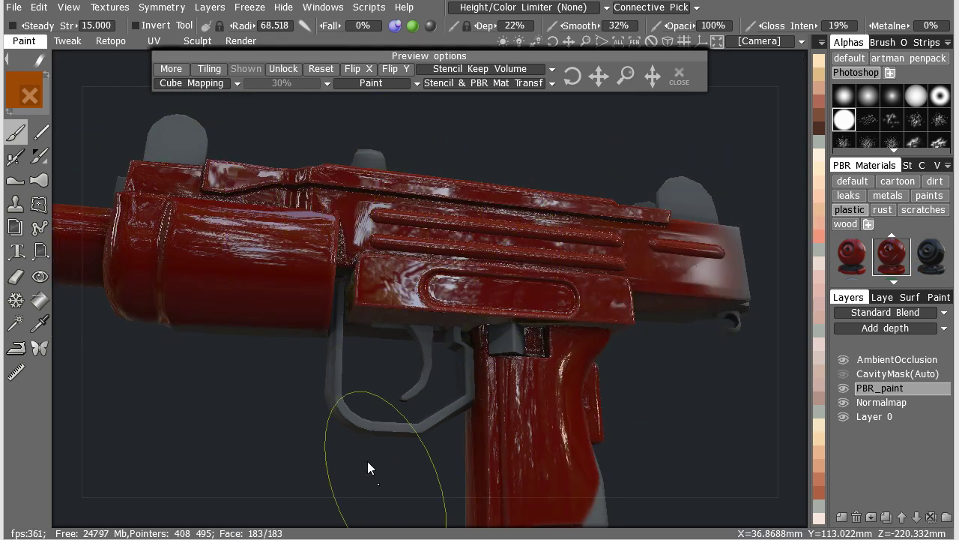
mouse_move(504, 234)
left_mouse_down("alt")
mouse_move(538, 189)
mouse_move(536, 201)
left_mouse_up("alt")
mouse_move(392, 208)
left_mouse_down()
mouse_move(172, 259)
mouse_move(415, 176)
mouse_move(742, 169)
mouse_move(764, 188)
left_mouse_up()
mouse_move(779, 206)
left_mouse_down("alt")
mouse_move(789, 225)
mouse_move(896, 249)
mouse_move(892, 255)
left_mouse_up("alt")
Open the plastic_glossy material for editing and try a magenta colour with 86% saturation and 98% lightness on its plastic layer.
right_click(893, 257)
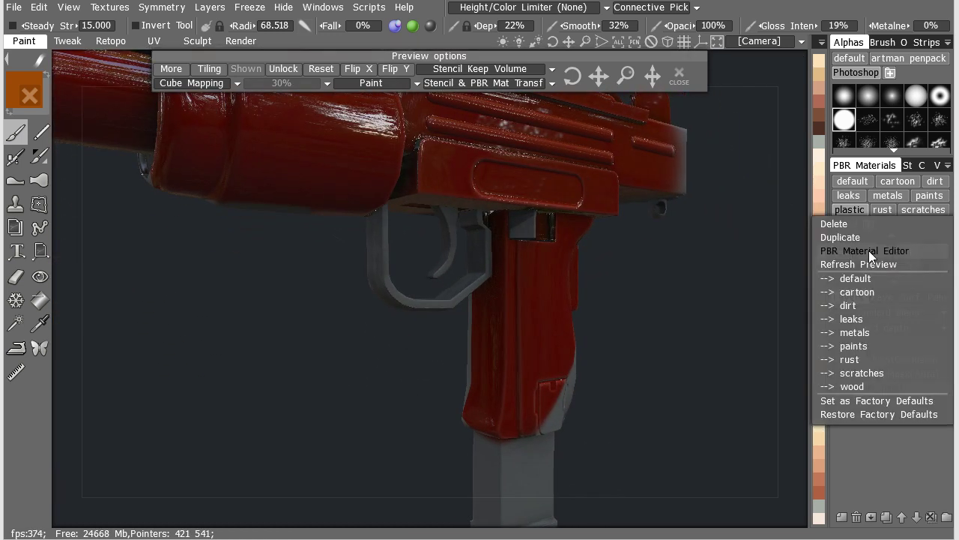
left_click(837, 251)
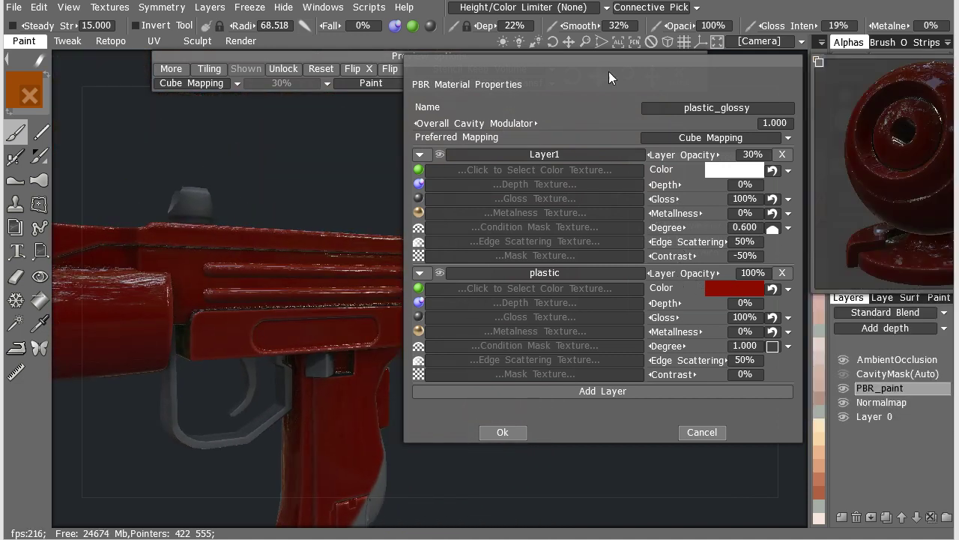
left_click_drag(589, 62, 577, 90)
left_click(637, 304)
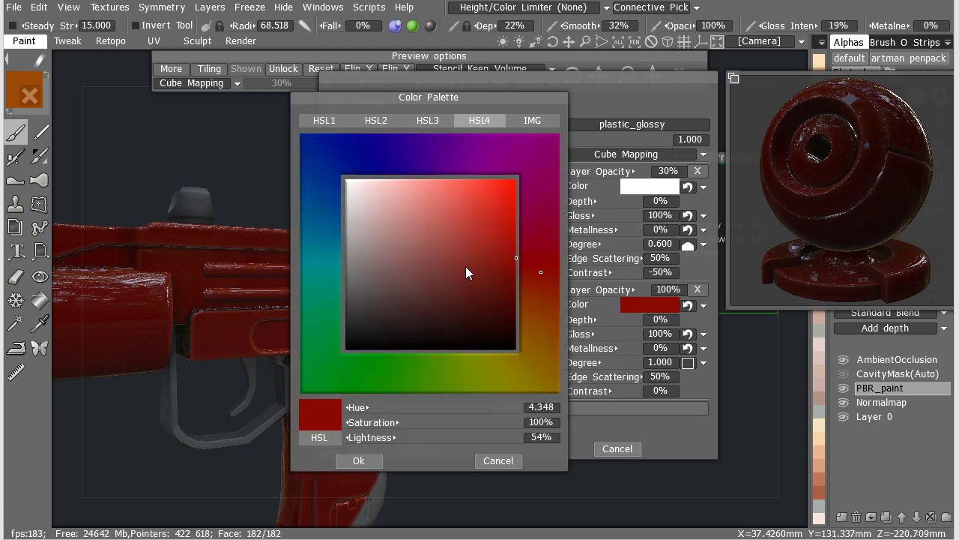
left_click_drag(498, 271, 493, 181)
left_click(547, 147)
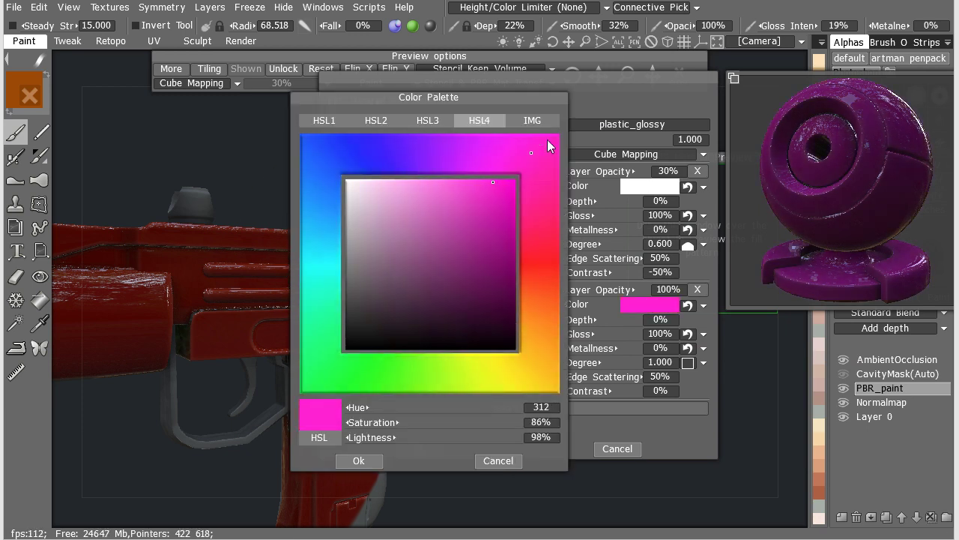
left_click(359, 458)
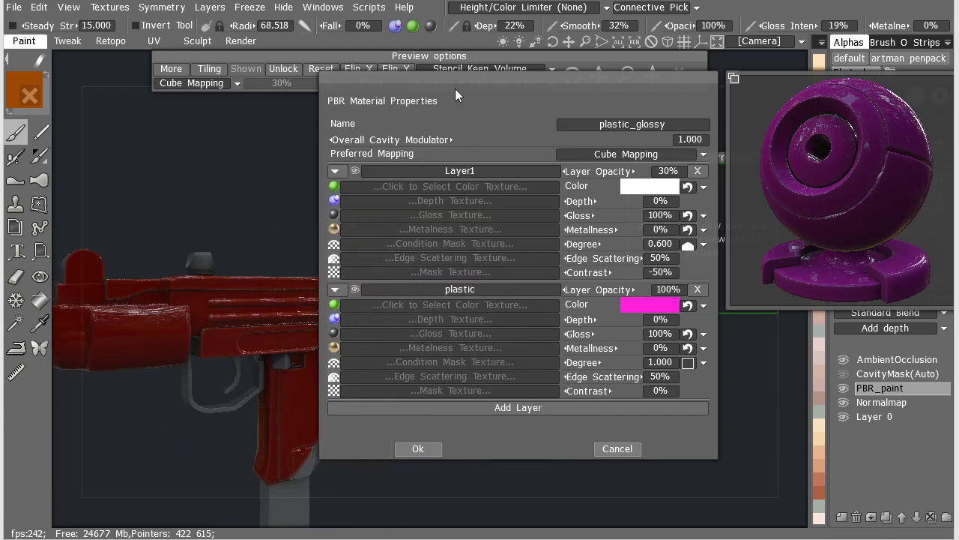
Place the PBR Material Preview window over the gun's receiver and trigger to preview the magenta plastic_glossy.
left_click_drag(480, 76, 636, 326)
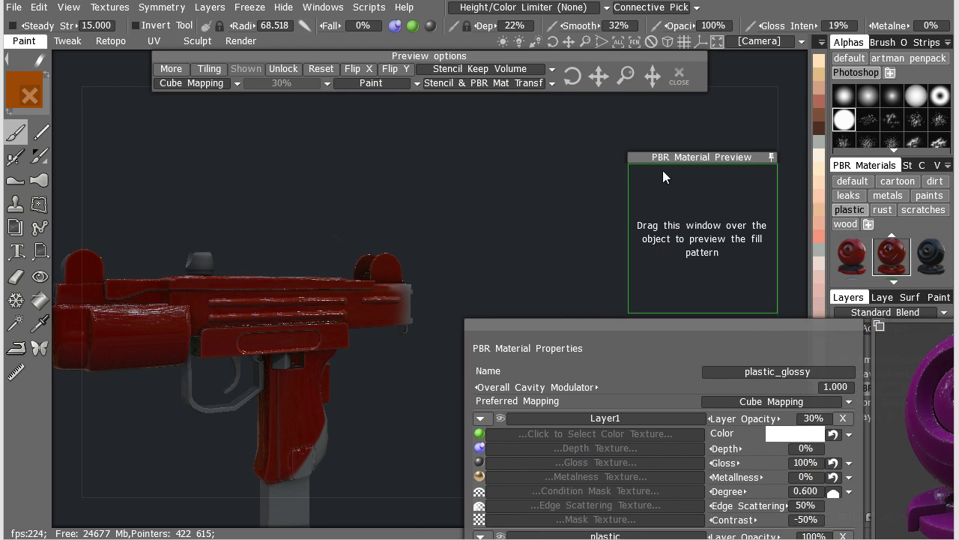
left_click_drag(700, 157, 249, 244)
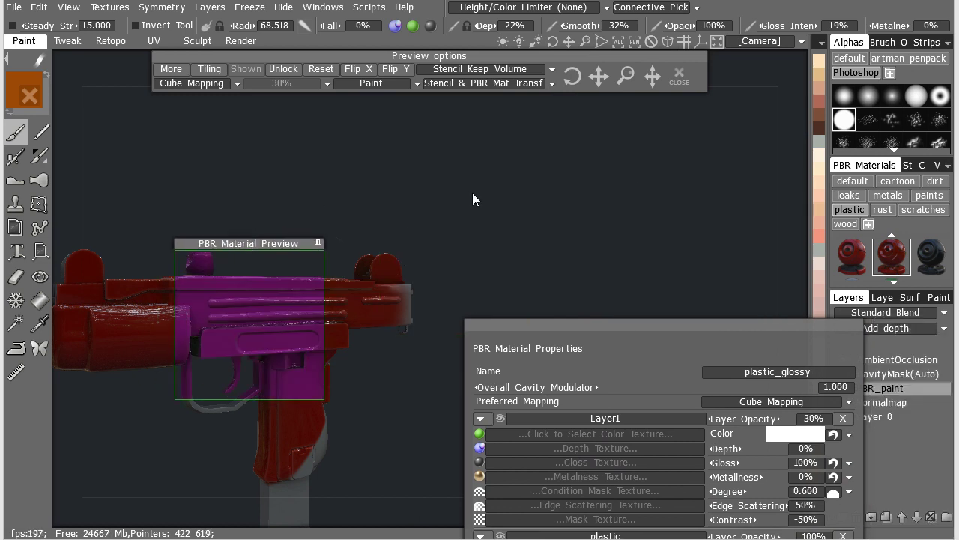
left_click_drag(633, 324, 608, 58)
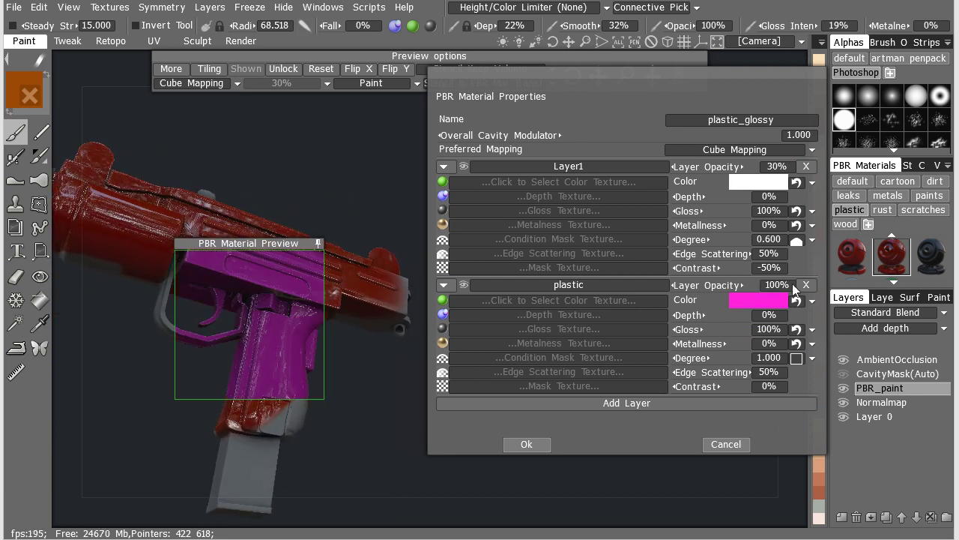
Try a green with hue 140, saturation 98% and lightness 95% on the plastic layer, keeping the gun preview in view.
left_click(757, 300)
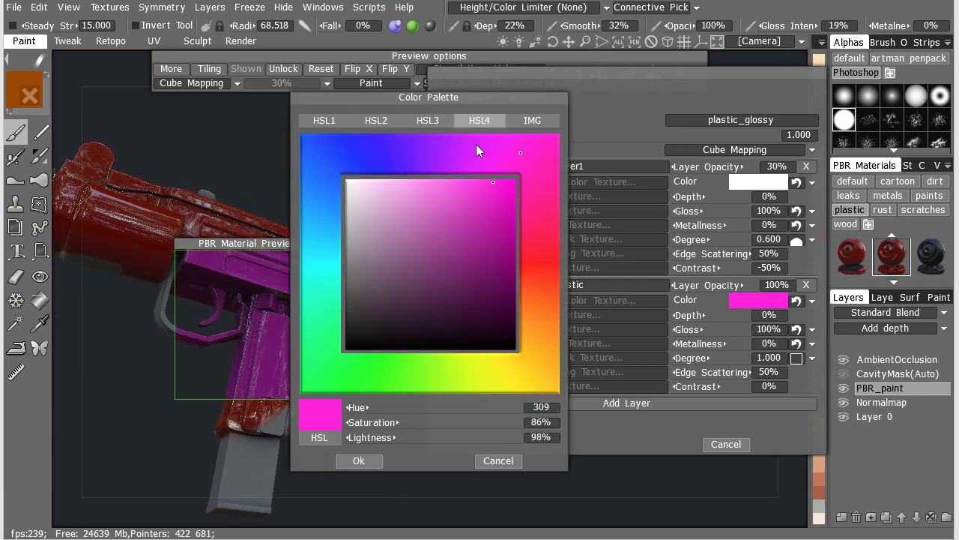
left_click(319, 355)
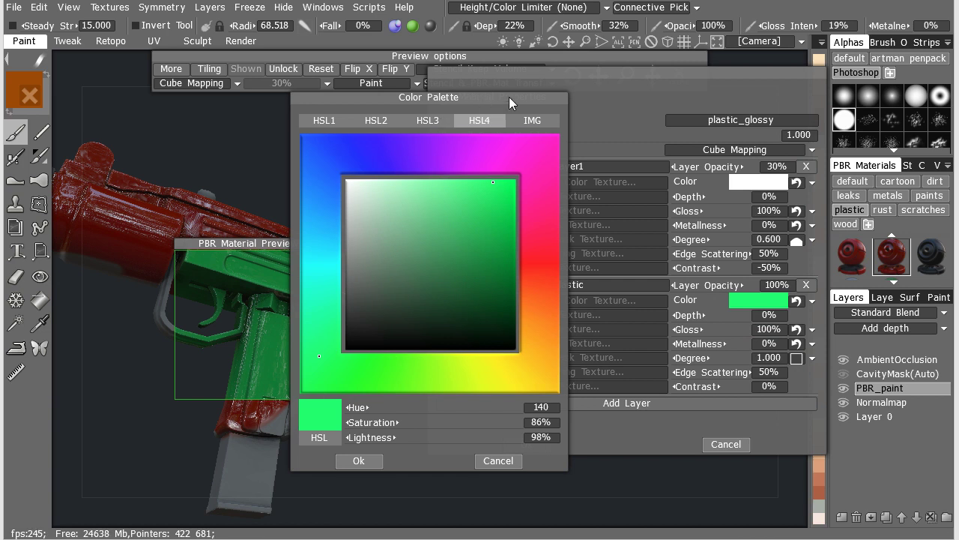
left_click_drag(507, 97, 648, 67)
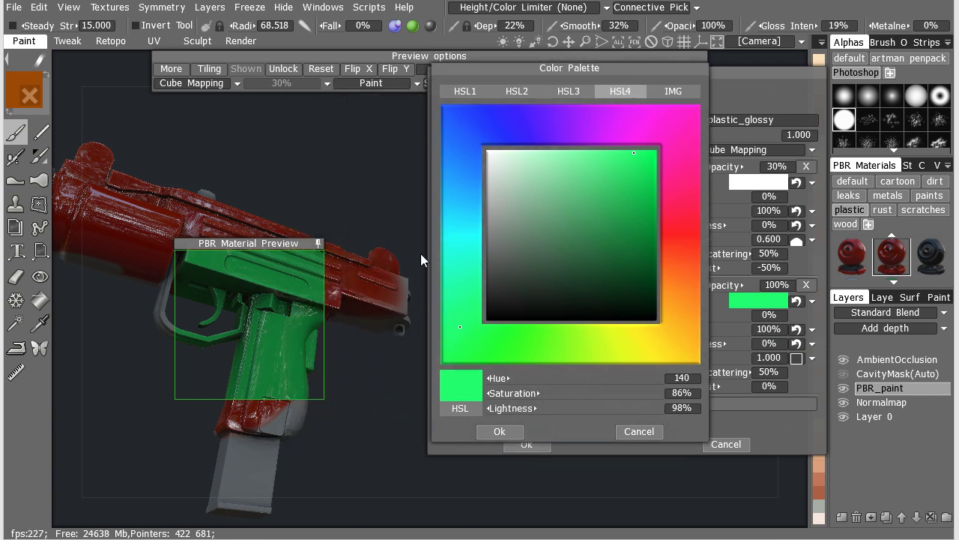
left_click_drag(565, 268, 655, 156)
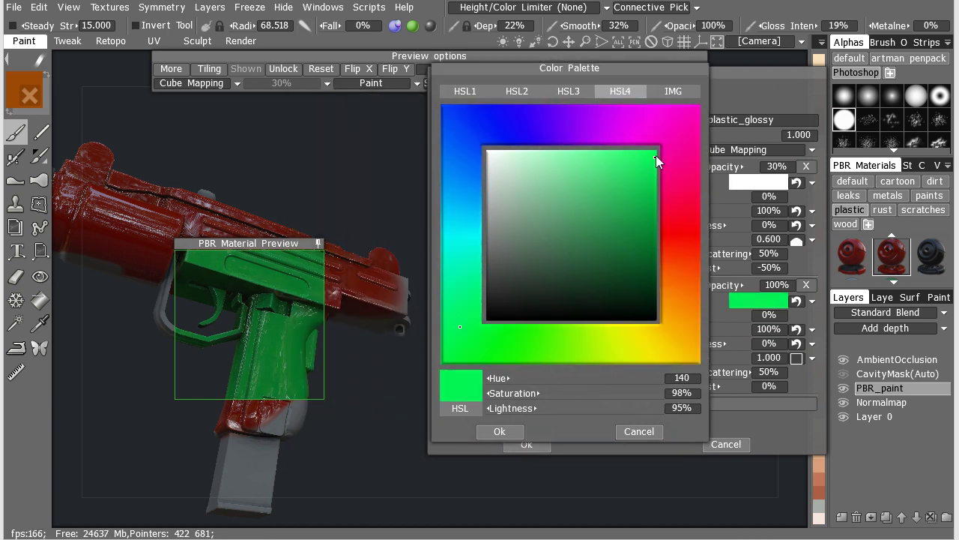
Try a yellow colour on the plastic layer, check its preview on the gun, and discard the plastic_glossy edits.
left_click_drag(501, 342, 656, 345)
left_click(497, 432)
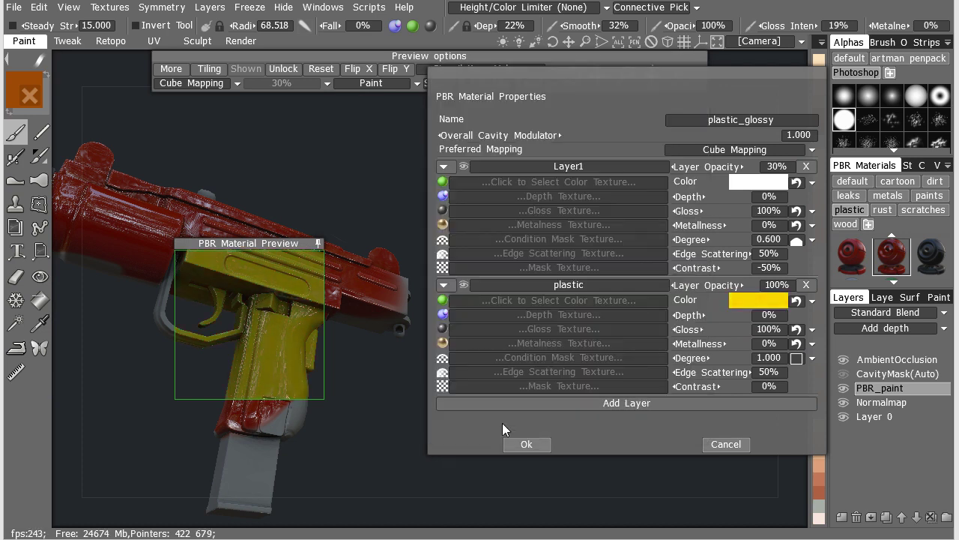
left_click_drag(381, 204, 360, 229)
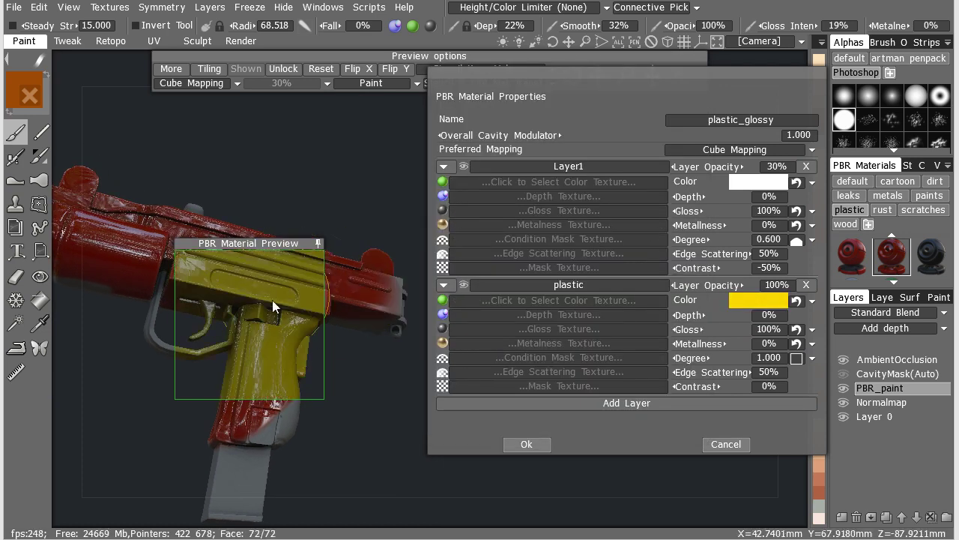
left_click(715, 447)
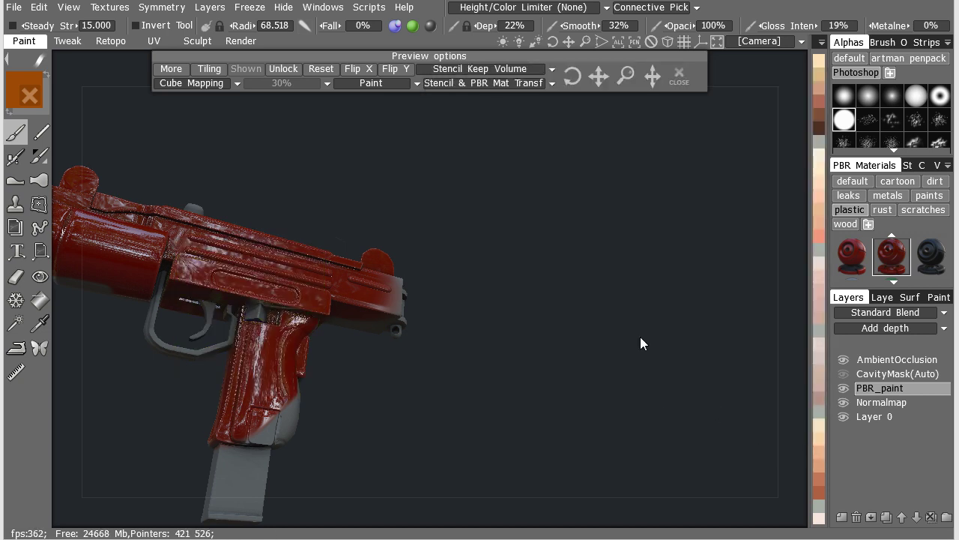
Select the light grey material in the plastic folder and undo the last red plastic_glossy strokes.
middle_click_drag(640, 343, 903, 262)
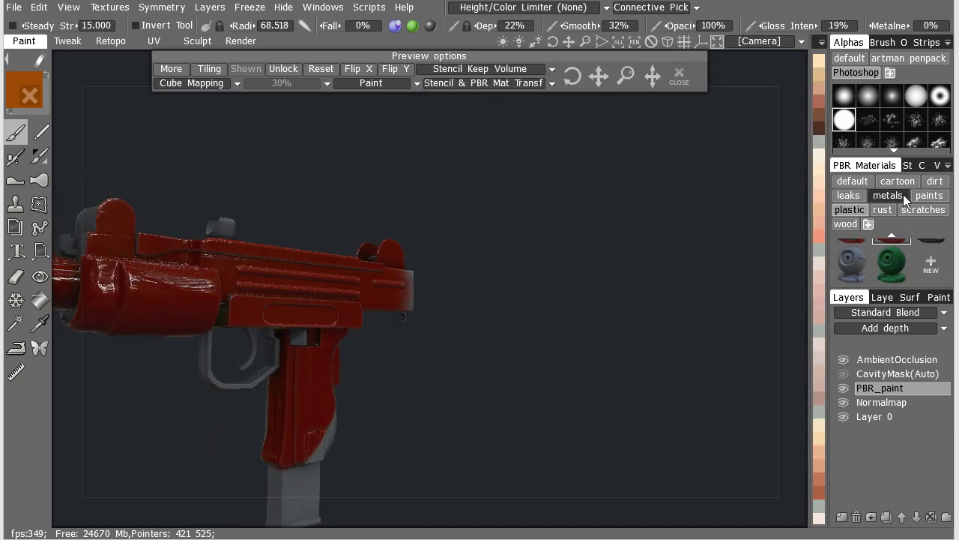
left_click(854, 265)
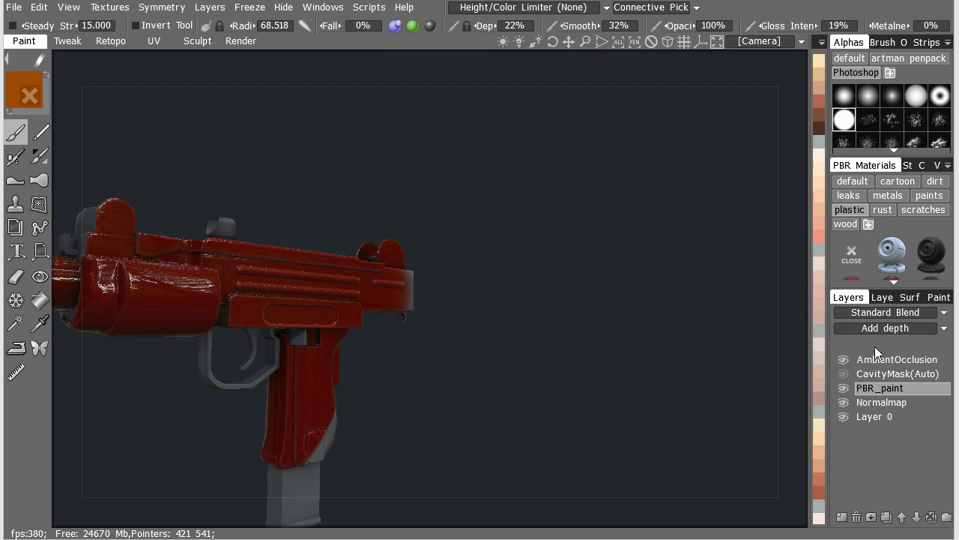
left_click(890, 258)
middle_click_drag(724, 221, 558, 205)
key("ctrl+z")
key("ctrl+z")
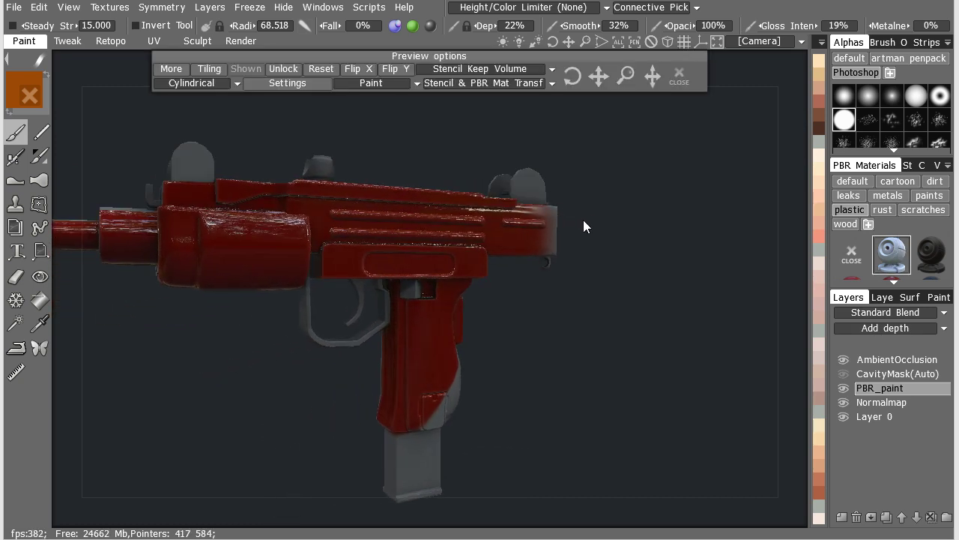
Try the light grey plastic with cylindrical mapping on the gun's left side, handguard, grip, magazine and rear sight.
mouse_move(505, 207)
left_mouse_down()
mouse_move(135, 224)
mouse_move(175, 219)
left_mouse_up()
left_click_drag(392, 481, 435, 379)
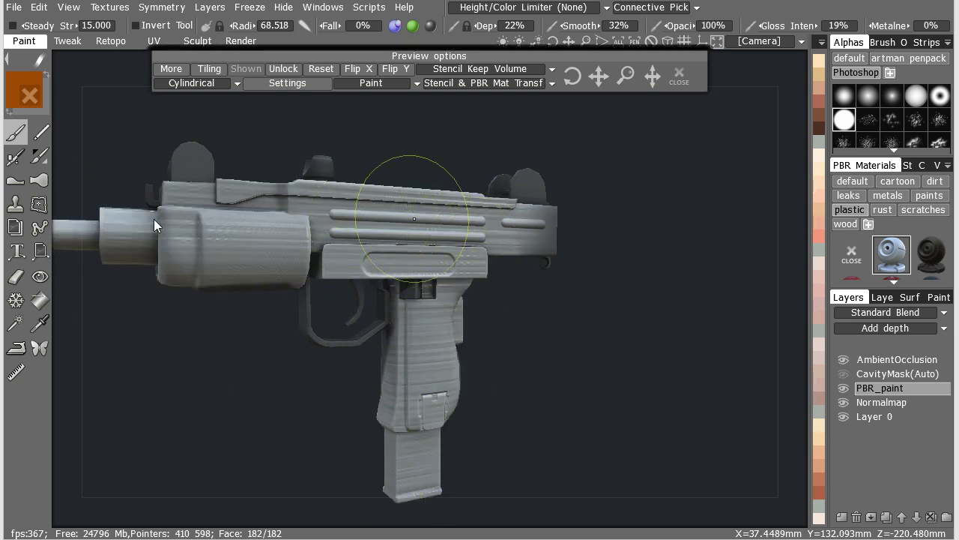
scroll(509, 186, "up", 8)
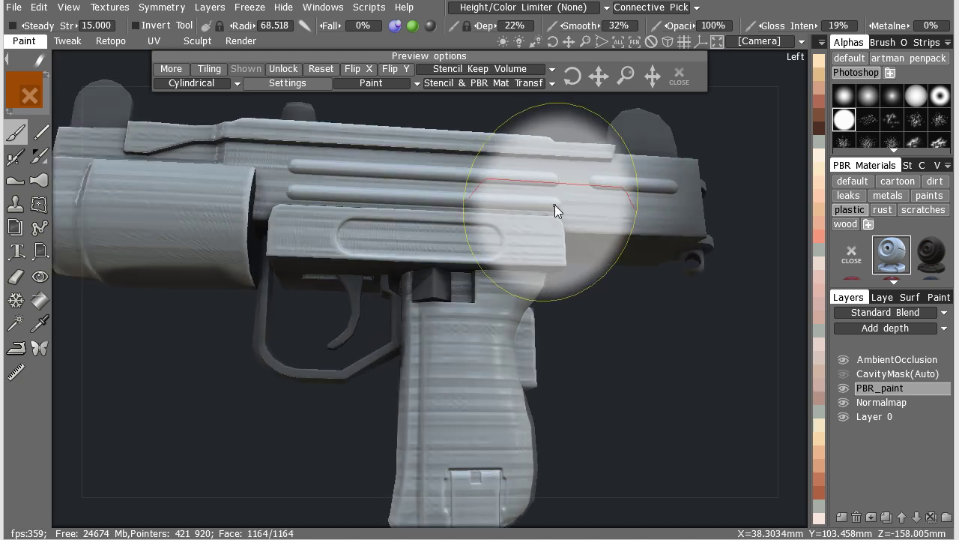
left_click_drag(564, 187, 486, 276, "alt")
mouse_move(450, 413)
left_mouse_down()
mouse_move(407, 347)
mouse_move(496, 120)
mouse_move(600, 190)
mouse_move(646, 185)
mouse_move(684, 202)
left_mouse_up()
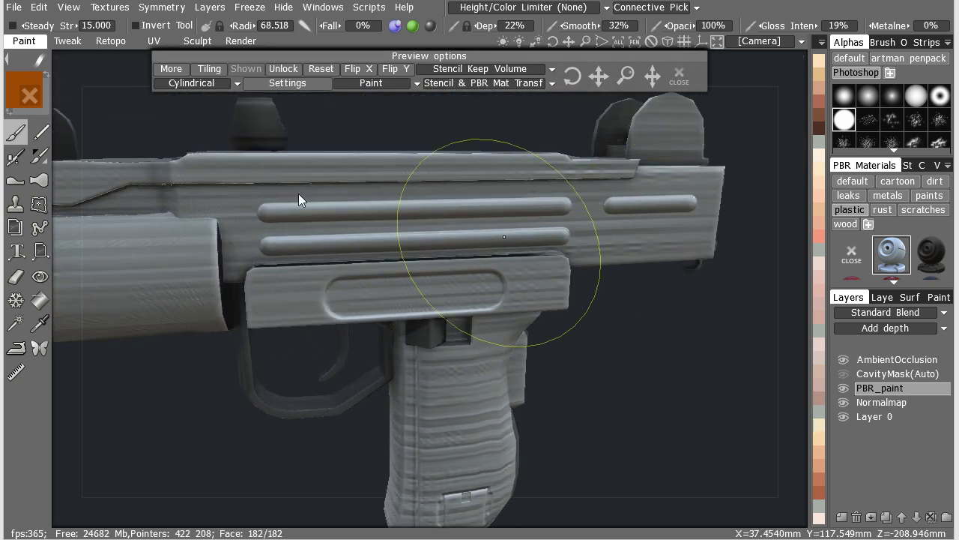
Try the light grey plastic on the gun's right side, handguard and grip, and undo all its strokes.
mouse_move(298, 198)
left_mouse_down("alt")
mouse_move(325, 154)
mouse_move(485, 229)
mouse_move(524, 178)
mouse_move(588, 229)
mouse_move(454, 268)
mouse_move(262, 255)
mouse_move(352, 225)
mouse_move(488, 229)
mouse_move(315, 494)
left_mouse_up("alt")
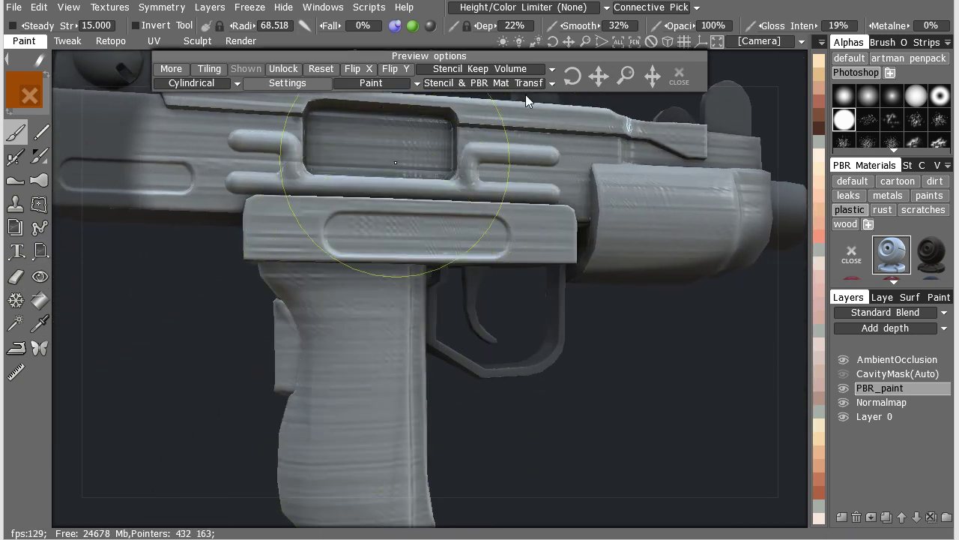
mouse_move(525, 94)
left_mouse_down("alt")
mouse_move(548, 135)
mouse_move(573, 138)
mouse_move(656, 187)
mouse_move(645, 203)
mouse_move(715, 247)
mouse_move(829, 216)
left_mouse_up("alt")
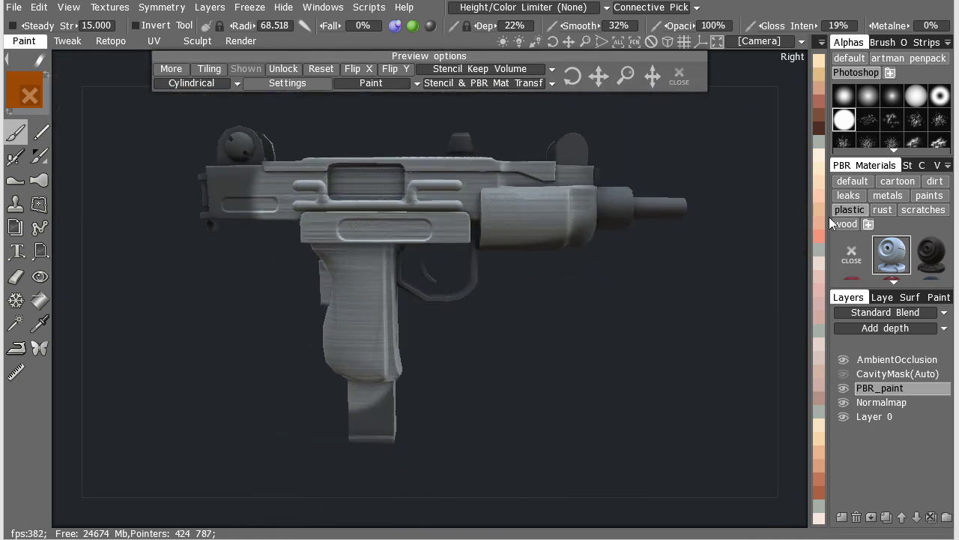
key("ctrl+z")
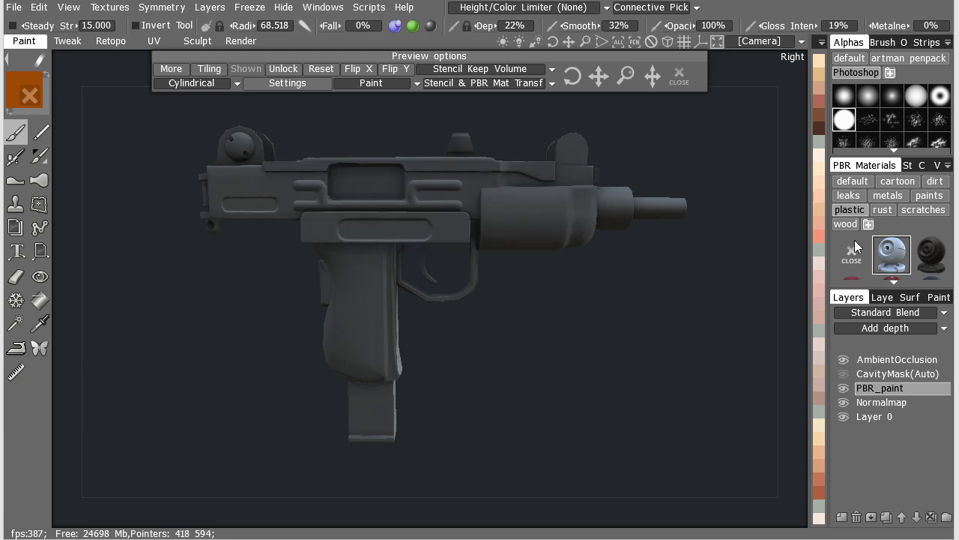
Choose the second material in the scratches folder and paint it over the receiver's left side and handguard.
mouse_move(675, 246)
left_mouse_down("alt")
mouse_move(564, 254)
mouse_move(562, 208)
mouse_move(510, 238)
mouse_move(637, 204)
left_mouse_up("alt")
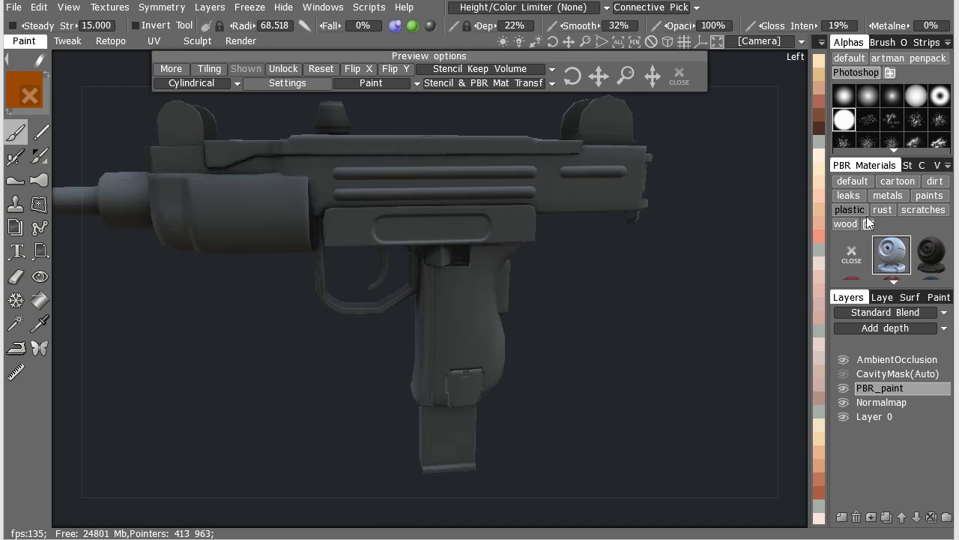
left_click(914, 210)
left_click(932, 259)
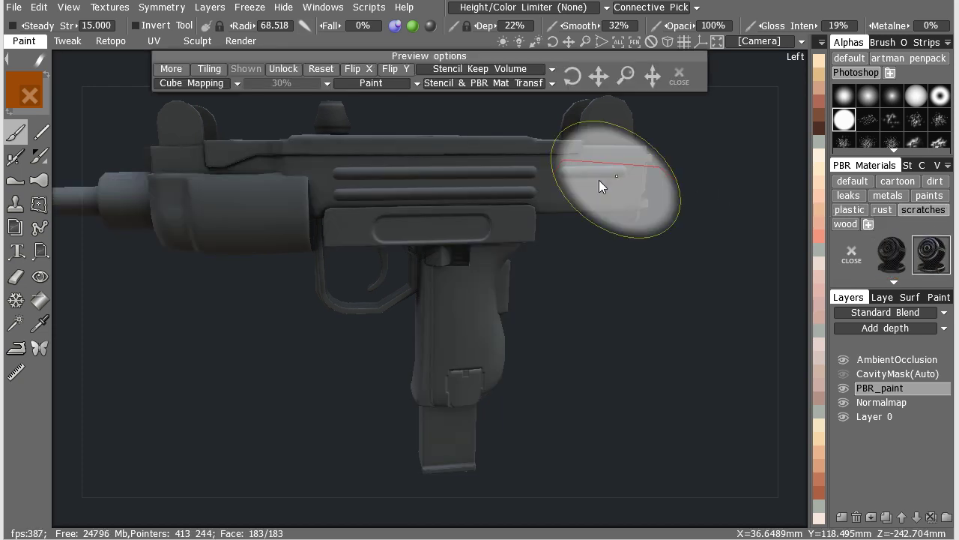
scroll(511, 195, "up", 2)
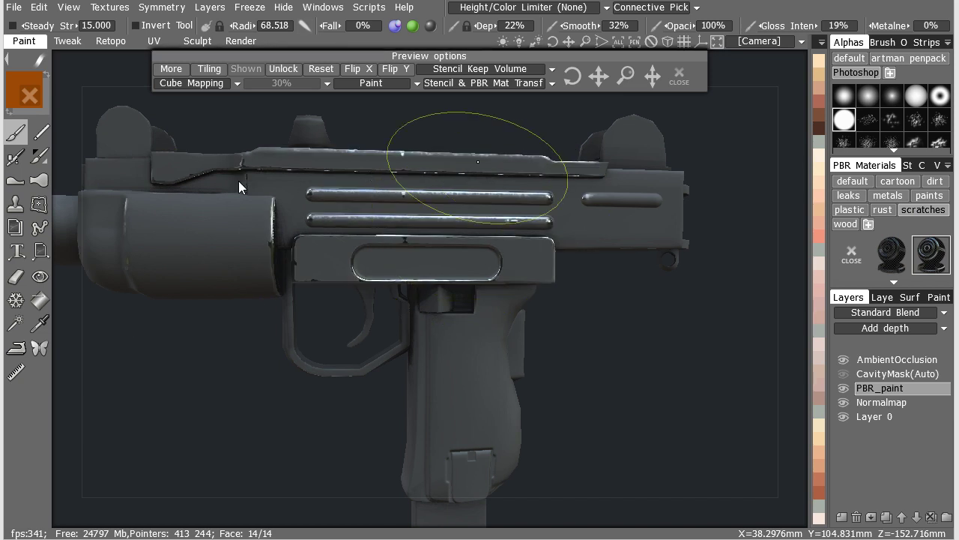
left_click_drag(303, 217, 461, 238, "alt")
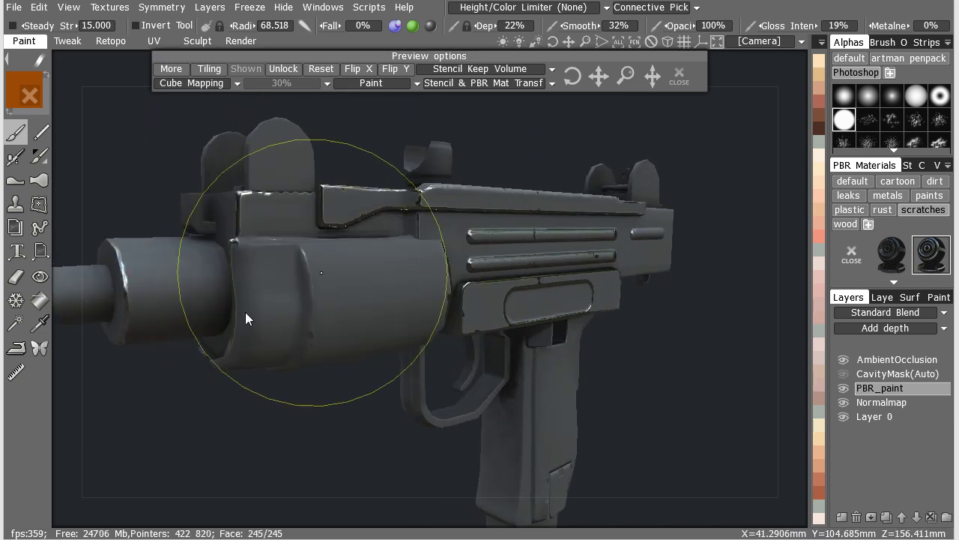
Extend the scratches material over the barrel, front sight base and front edges, and inspect the whole gun.
left_click_drag(382, 211, 441, 205, "alt")
middle_click_drag(442, 211, 306, 263)
scroll(293, 300, "up", 3)
left_click_drag(284, 306, 598, 236, "alt")
scroll(630, 230, "down", 6)
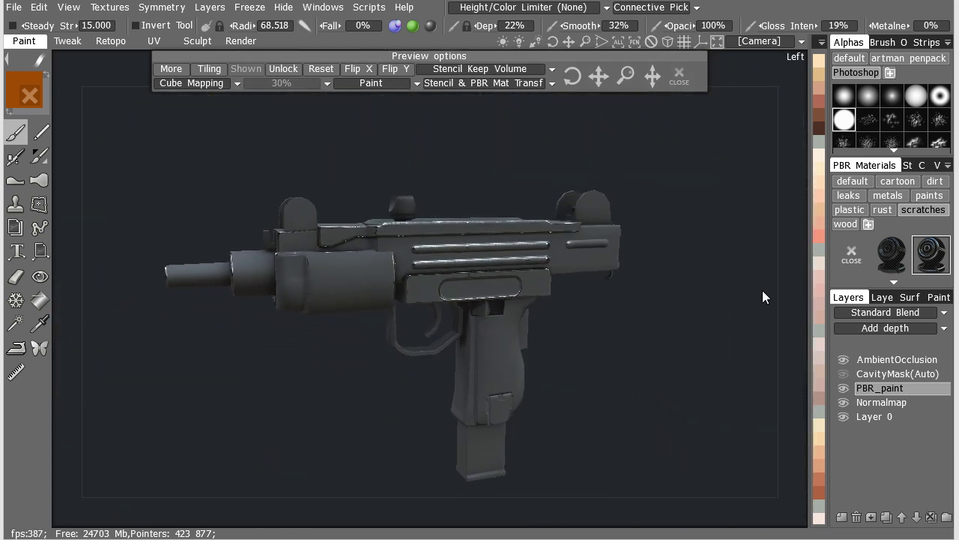
left_click_drag(762, 290, 800, 239)
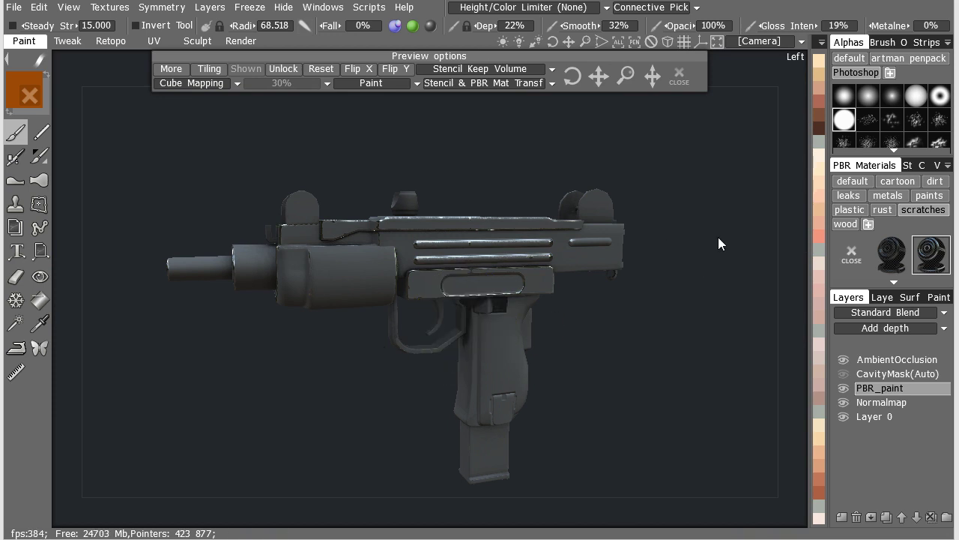
left_click_drag(680, 263, 687, 270)
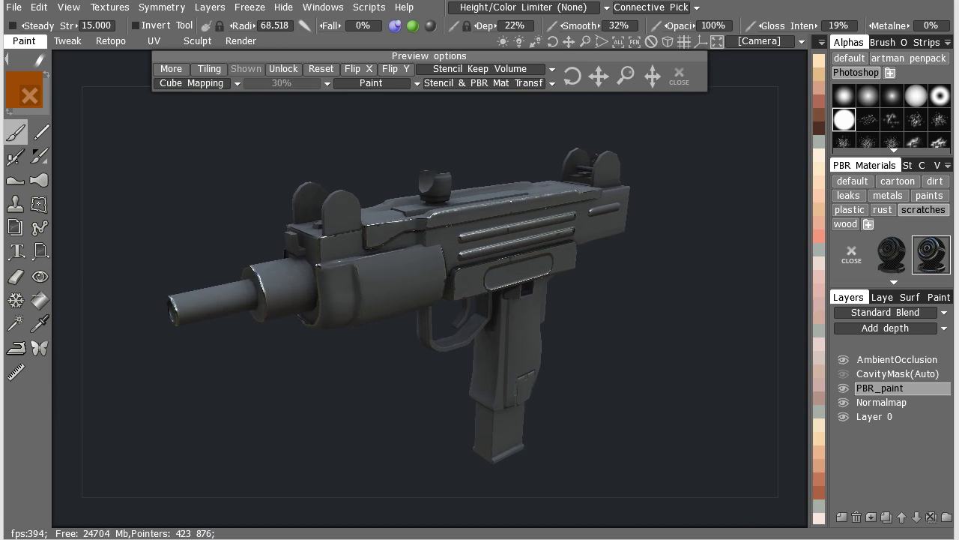